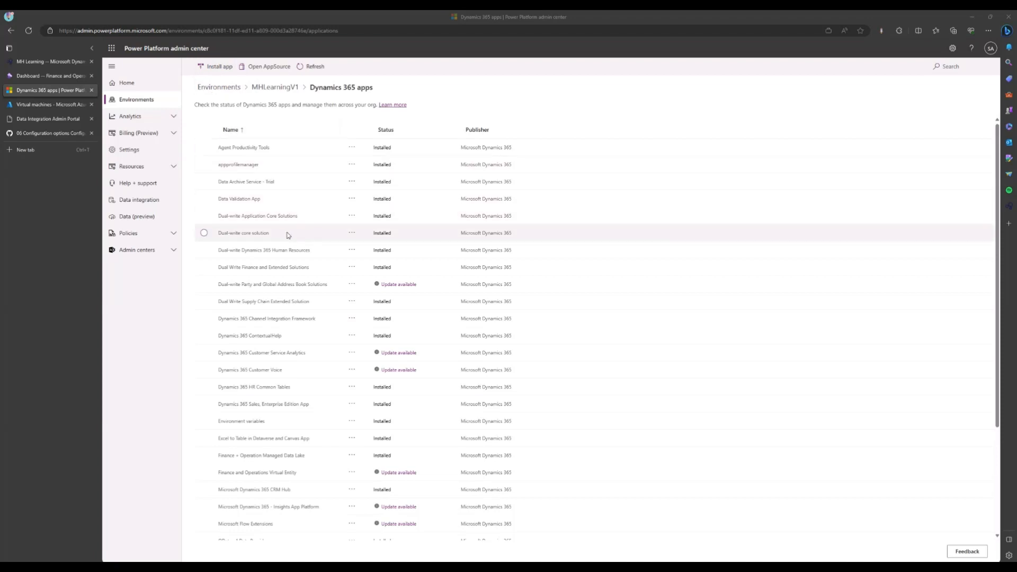
- Examine the Dual-write solutions and their installation status in the MHLearningV1 environment's Dynamics 365 apps list
drag(216, 238, 271, 233)
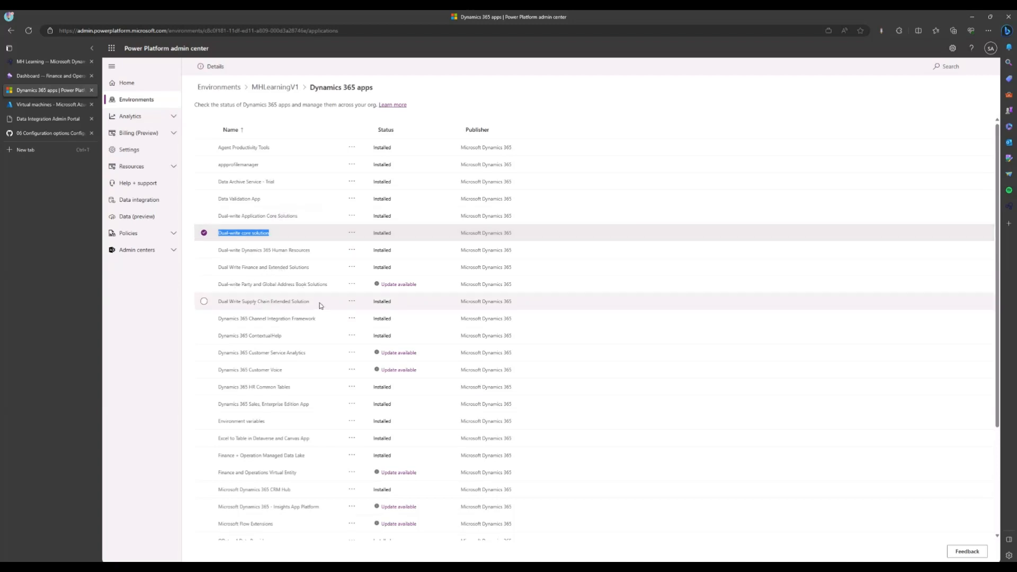
drag(320, 303, 217, 312)
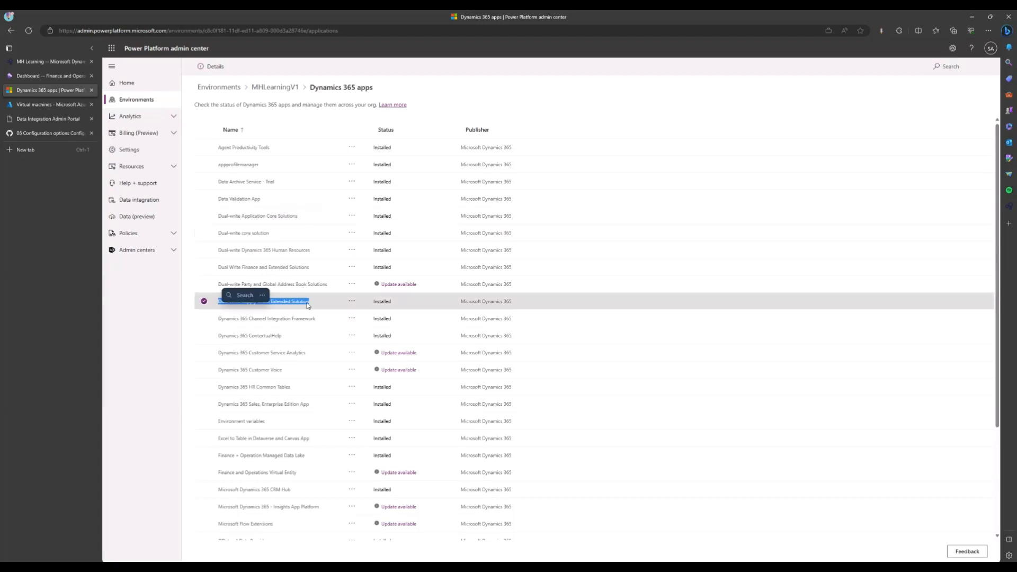
click(315, 250)
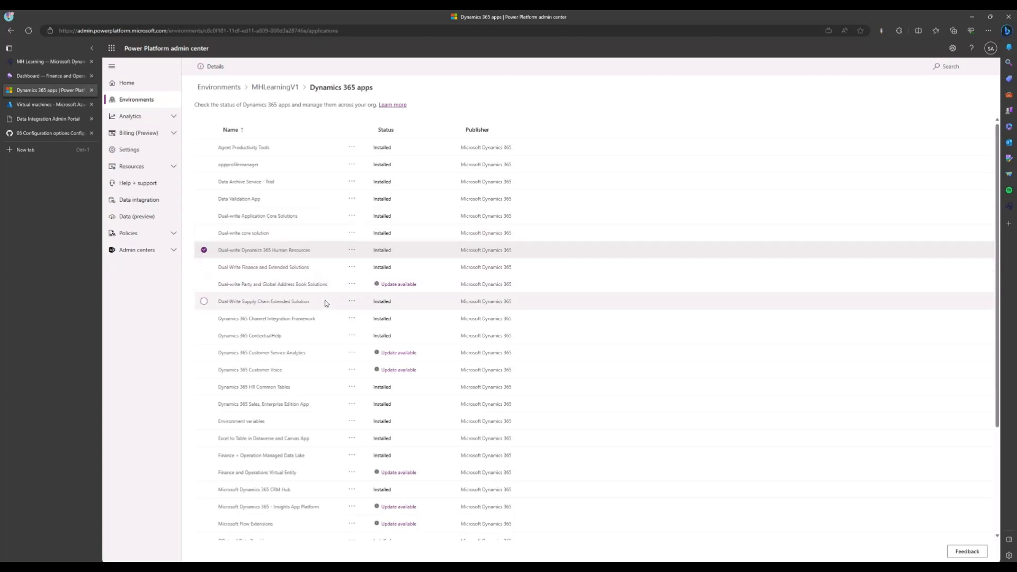
click(204, 249)
scroll(329, 265, down, 2)
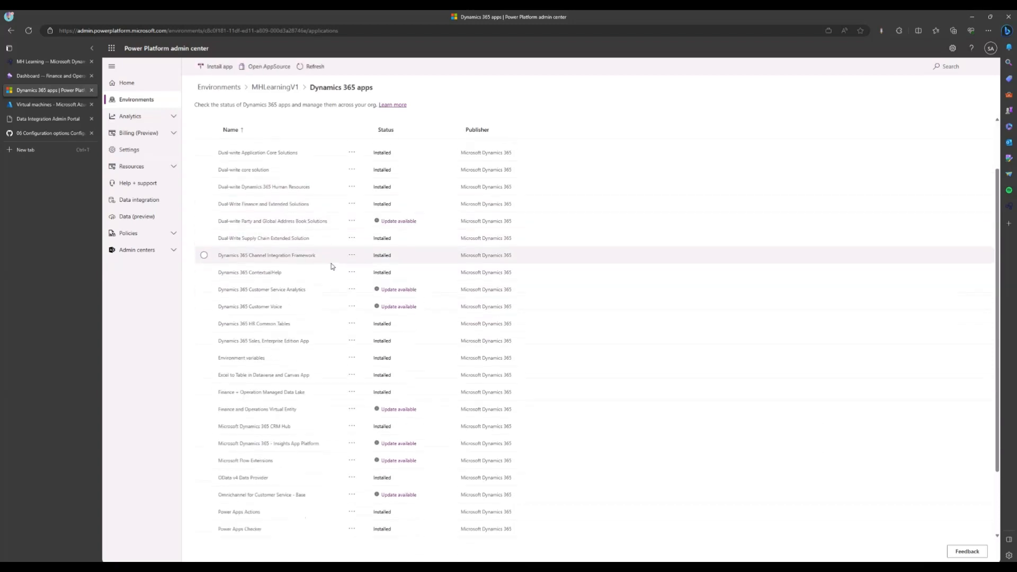
scroll(289, 201, up, 2)
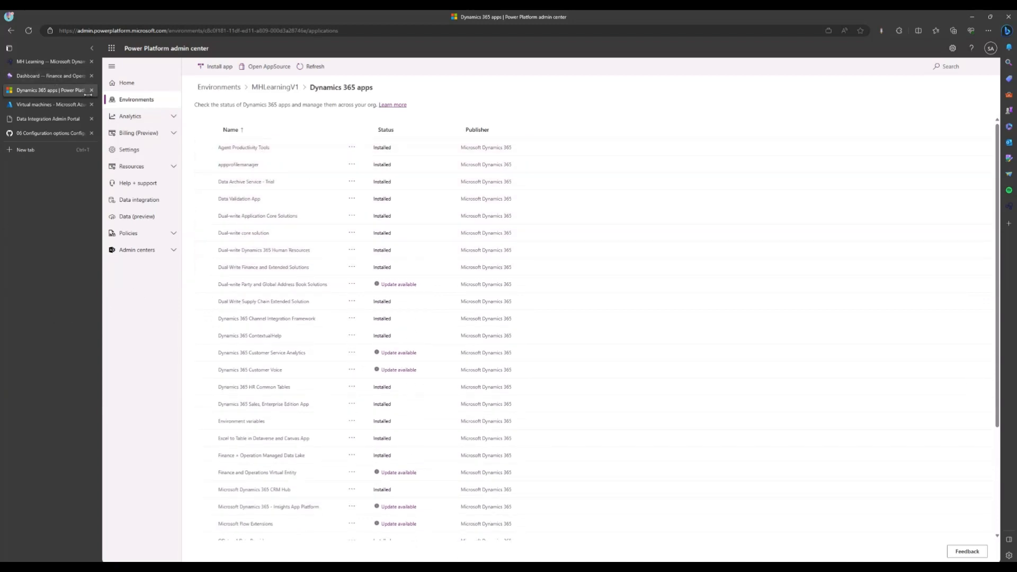
- Switch to Finance and Operations, start a new session, and change the company to DEMF
click(52, 75)
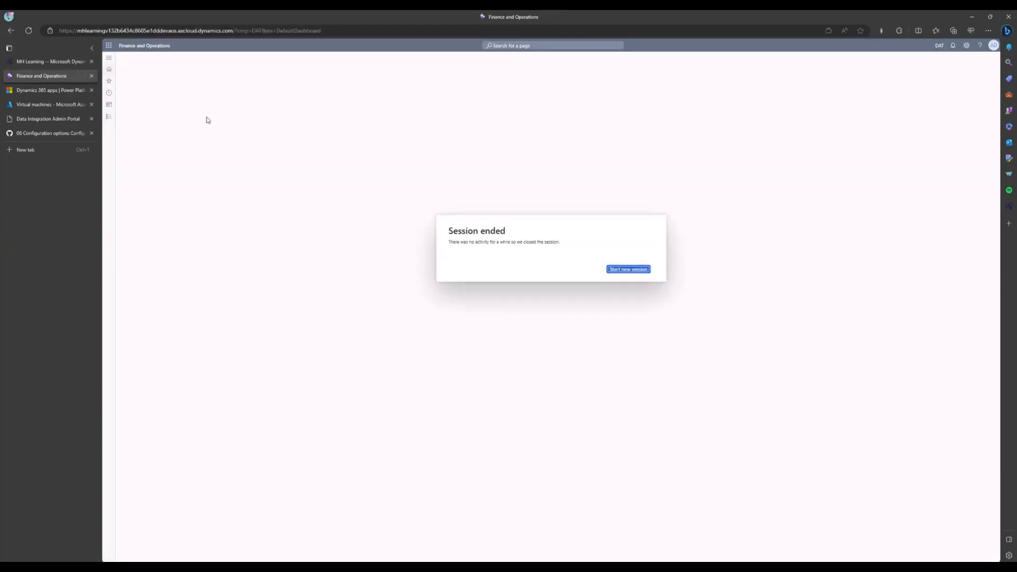
click(627, 271)
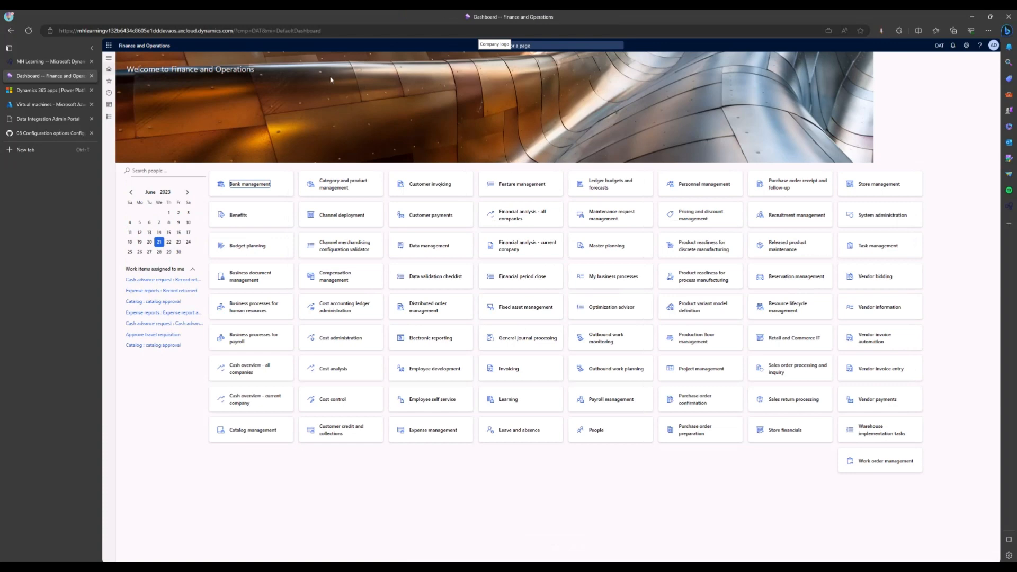
click(940, 45)
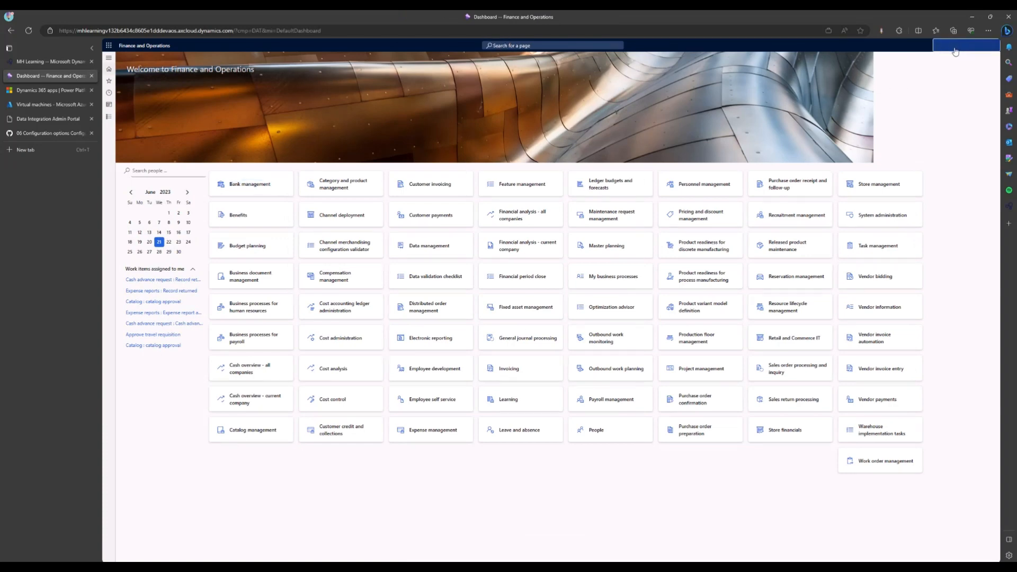
text(DEMF)
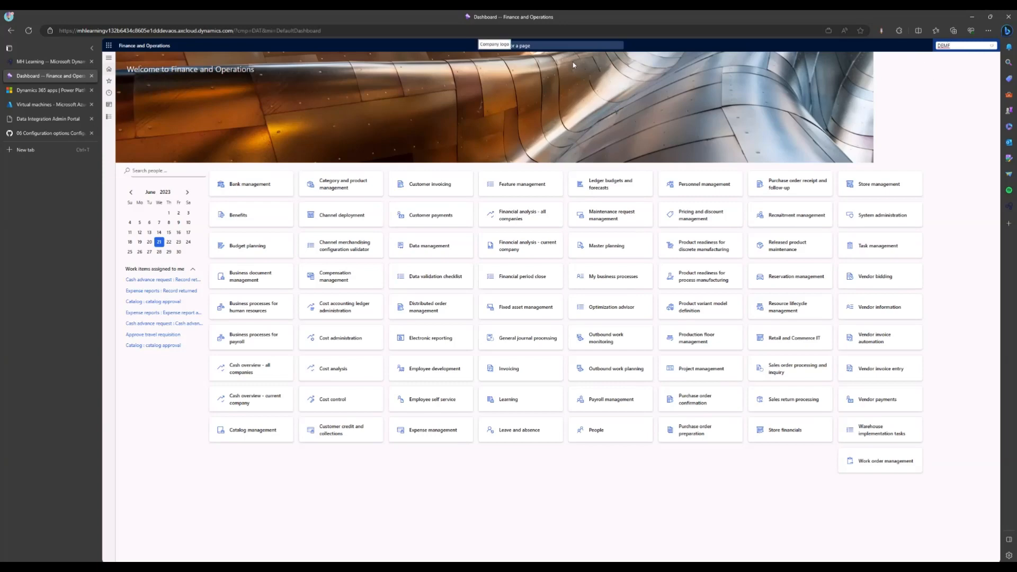
click(920, 56)
- Go to the Data management workspace and open its Dual-write page
click(109, 60)
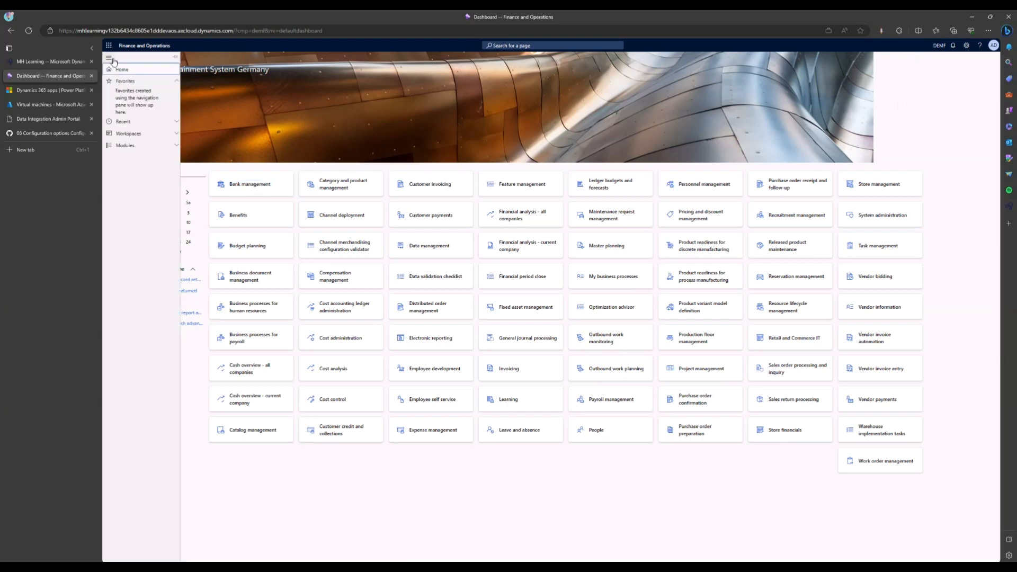
click(136, 137)
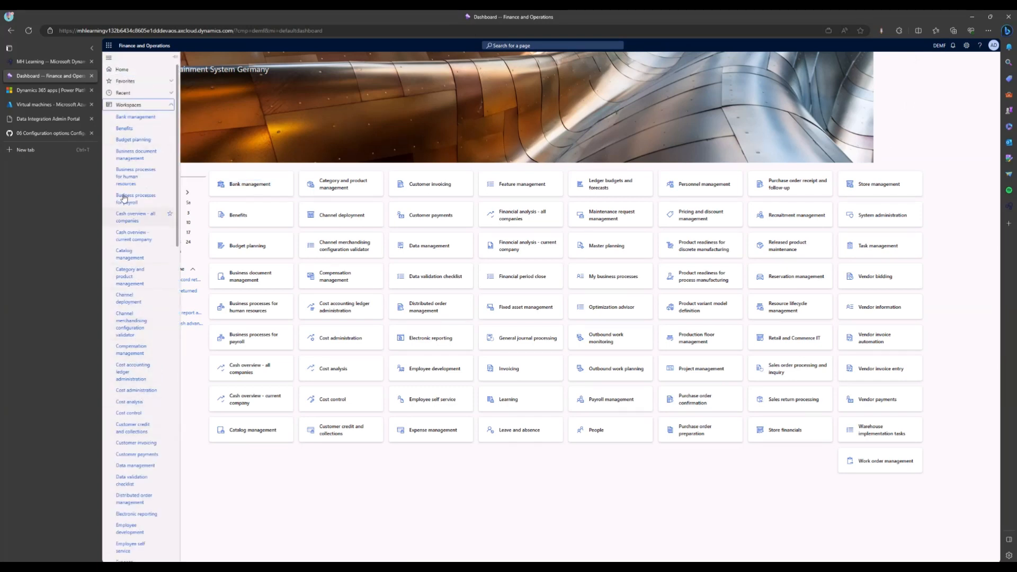
scroll(133, 318, down, 3)
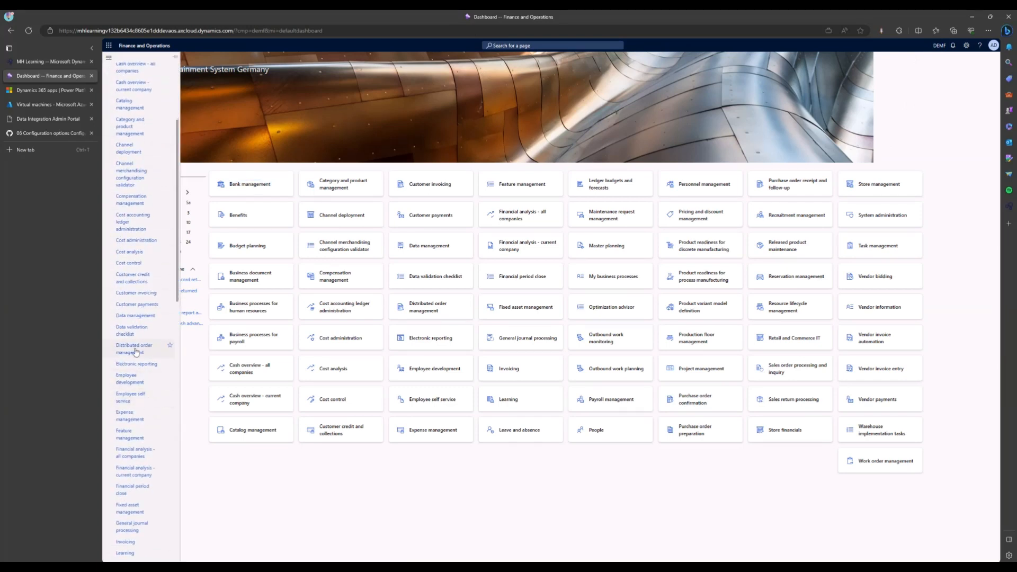
click(131, 318)
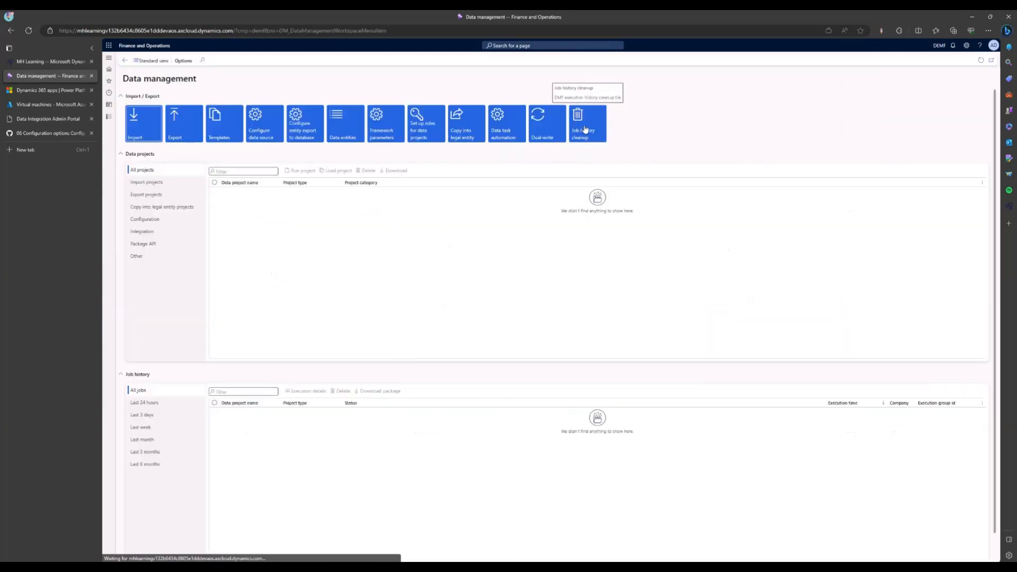
click(547, 123)
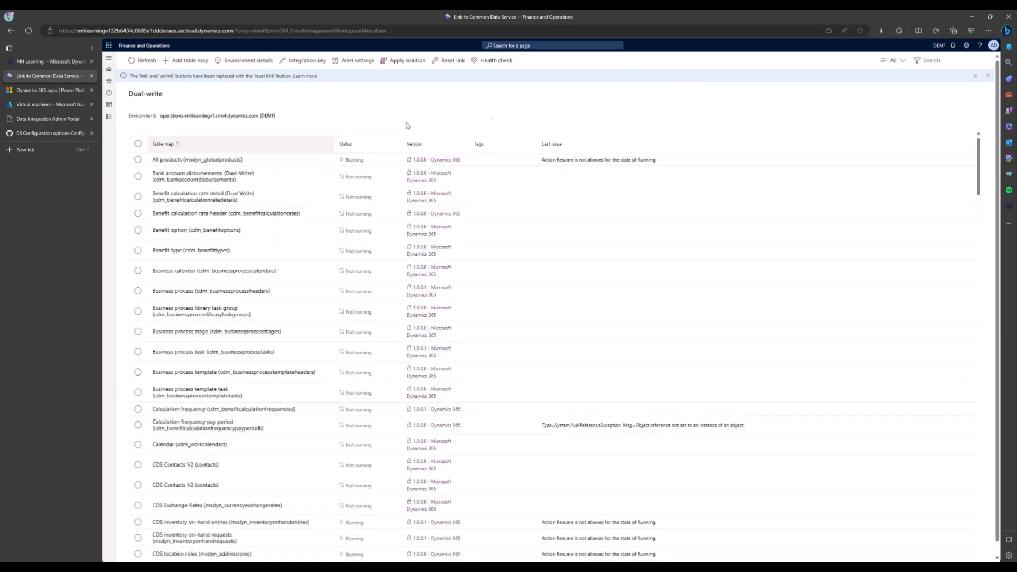
- Filter the Dual-write table maps to Running status and review the filtered list
click(893, 60)
click(890, 104)
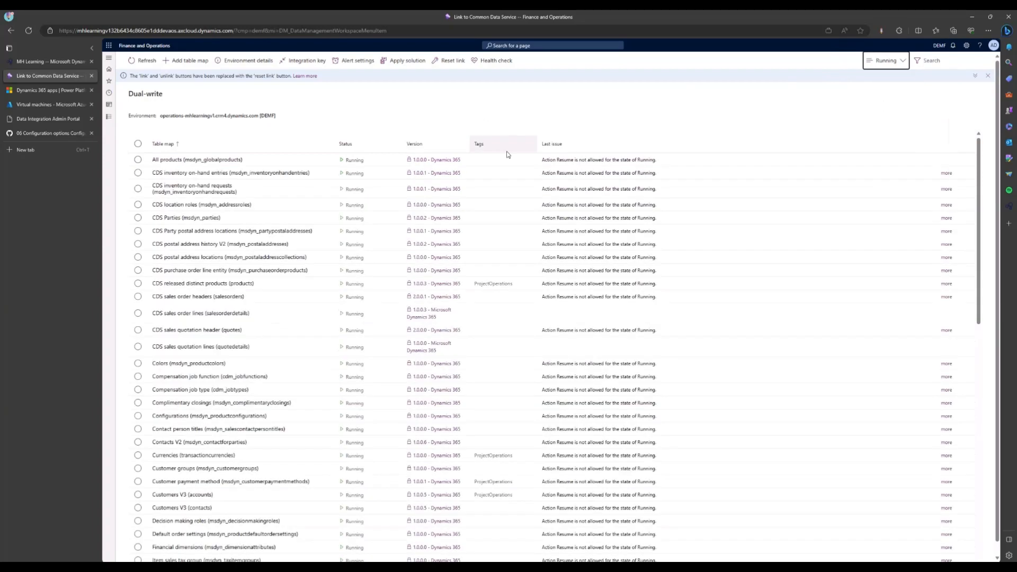
scroll(535, 249, down, 15)
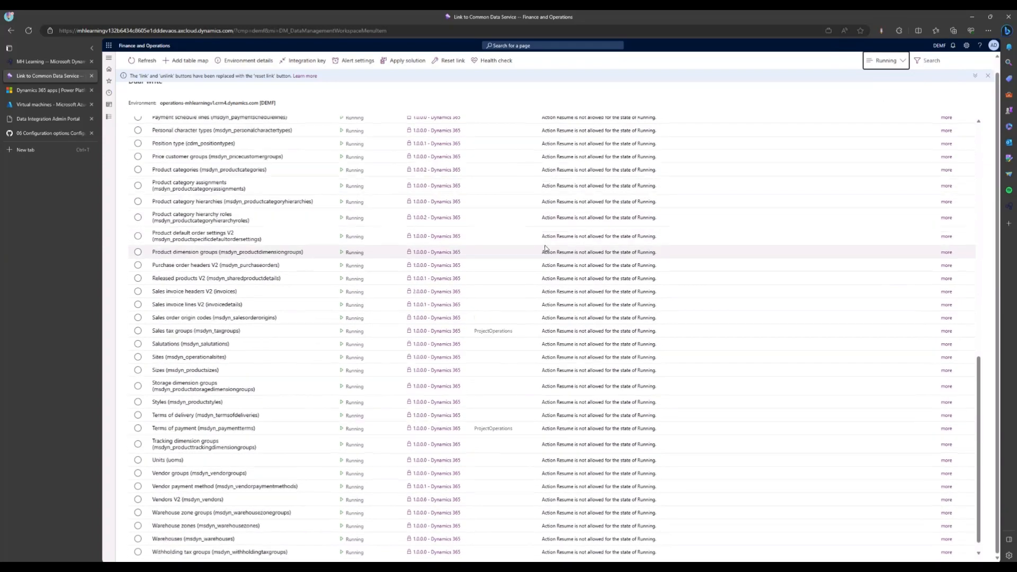
scroll(546, 247, up, 15)
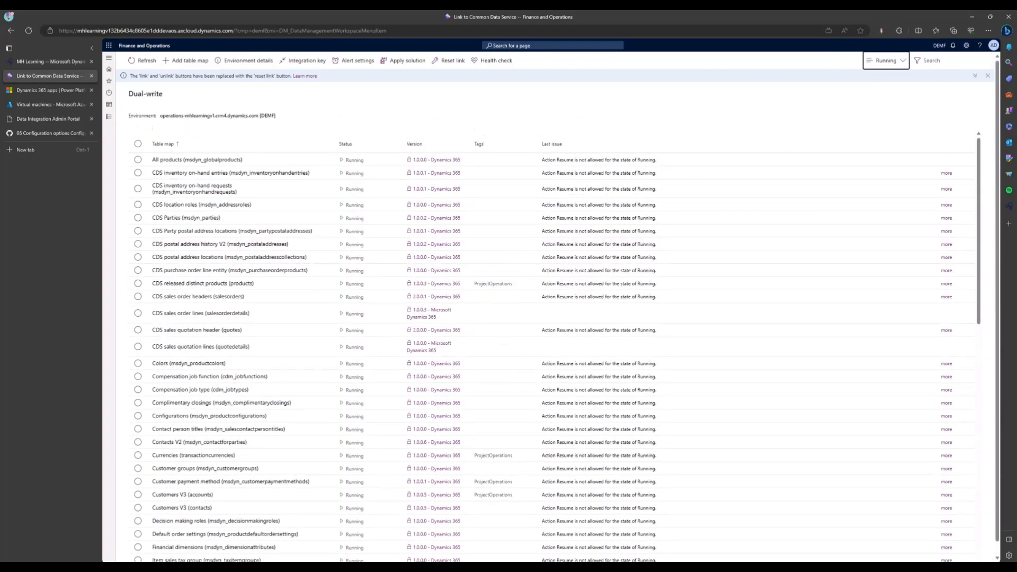
click(461, 114)
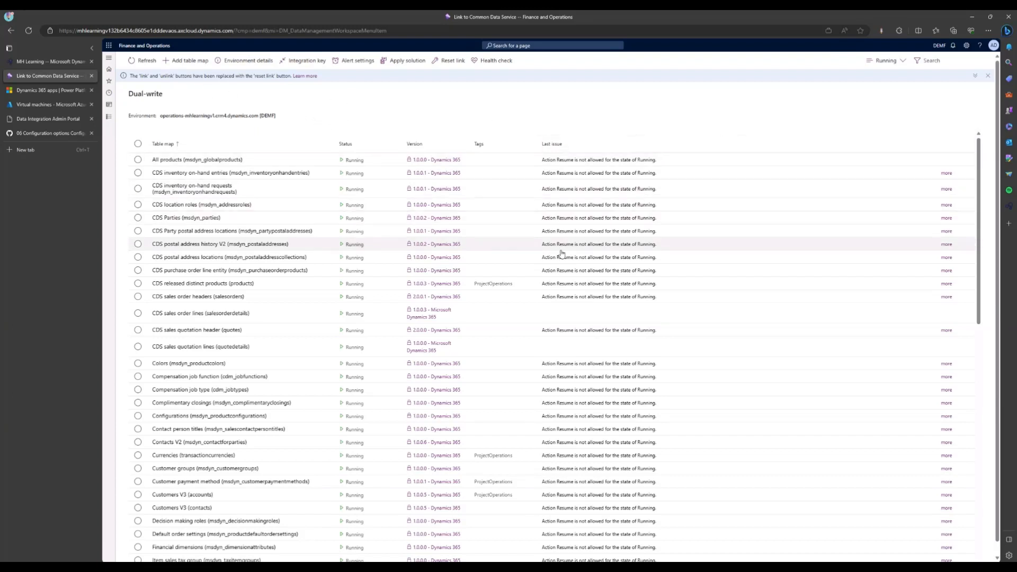
scroll(530, 169, down, 3)
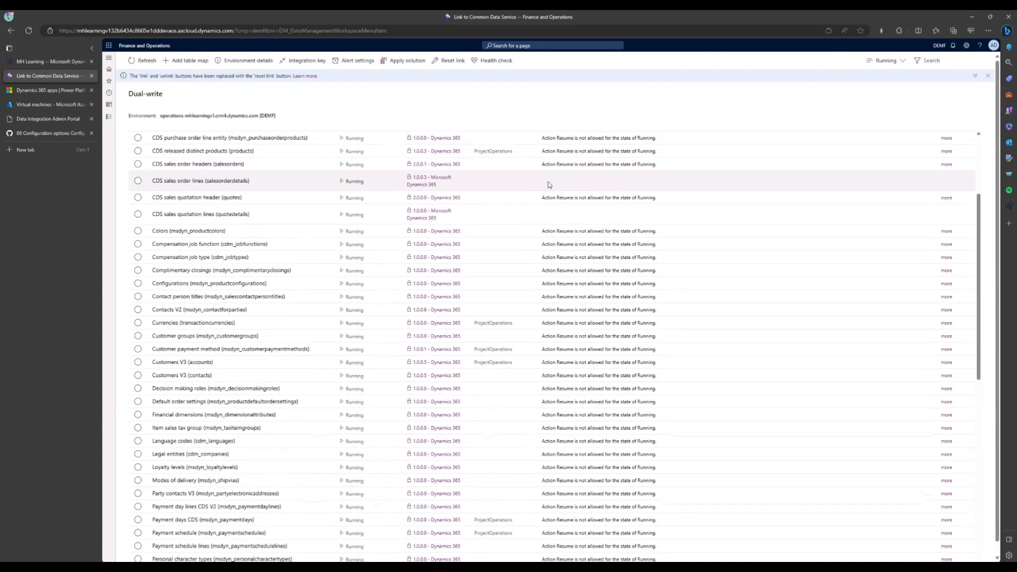
scroll(392, 135, up, 3)
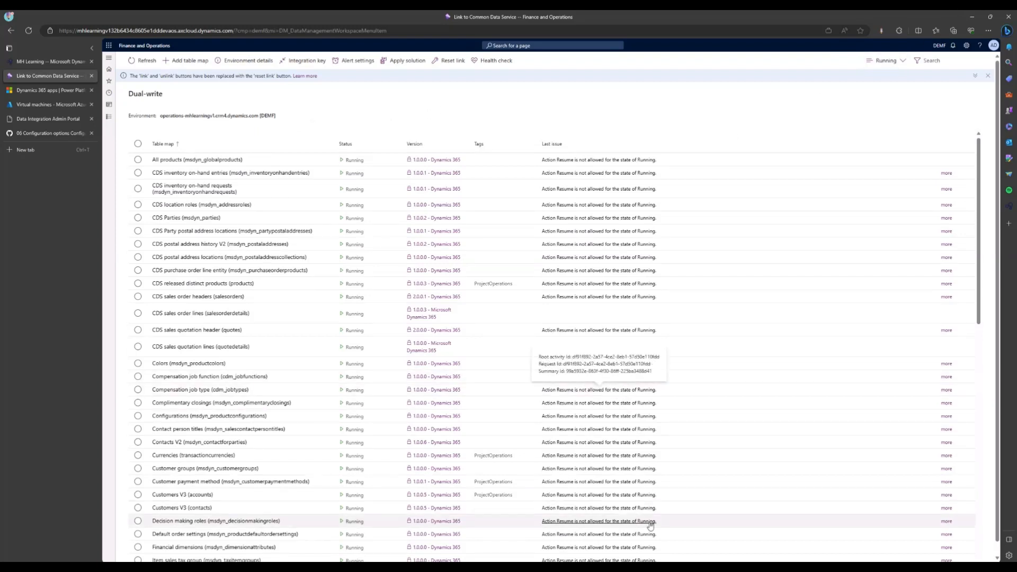
- Switch to the Dual-write helper UI, set the run mode to Export configuration, and limit the exported maps to Running status
click(973, 16)
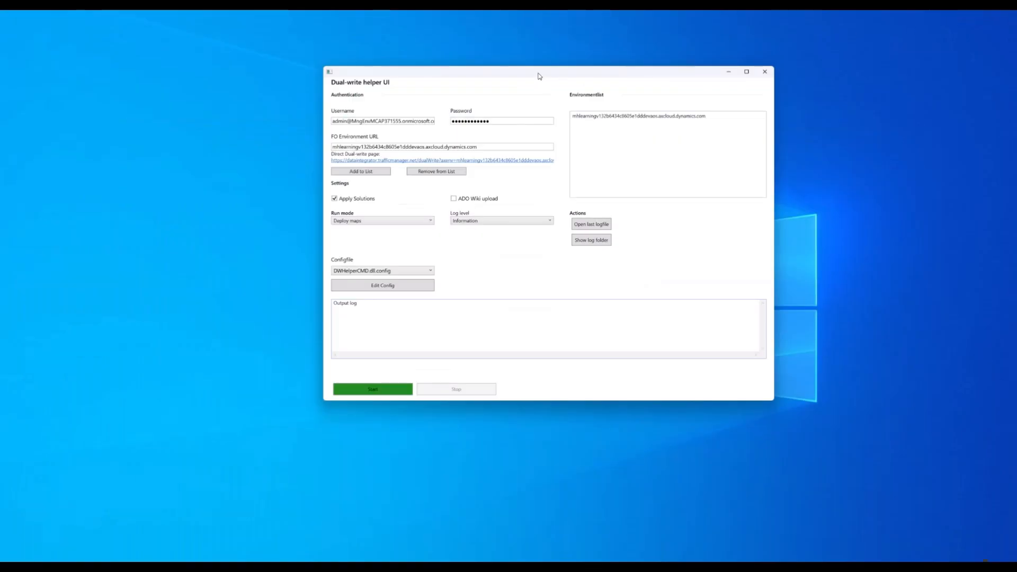
drag(540, 76, 513, 77)
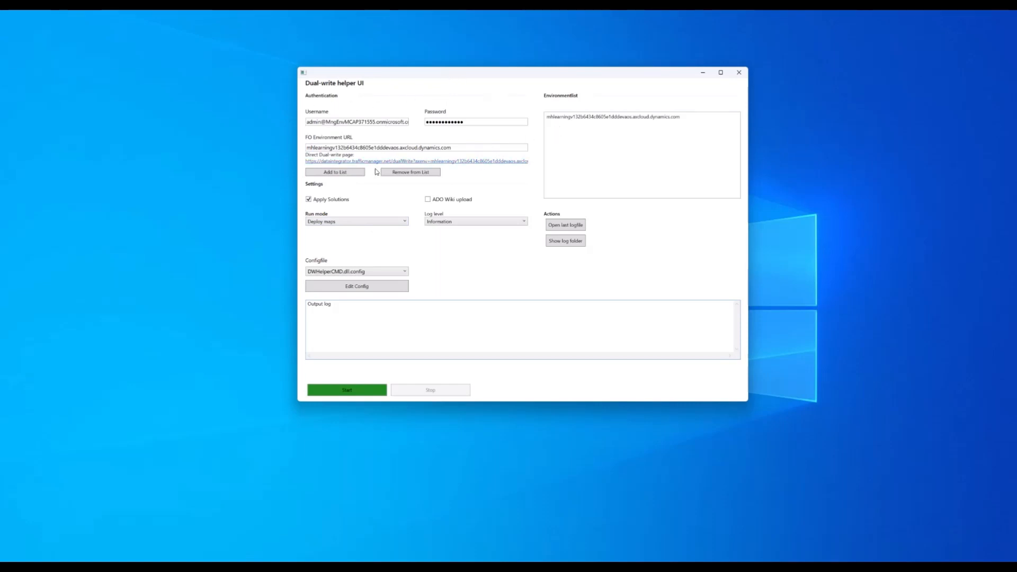
click(330, 223)
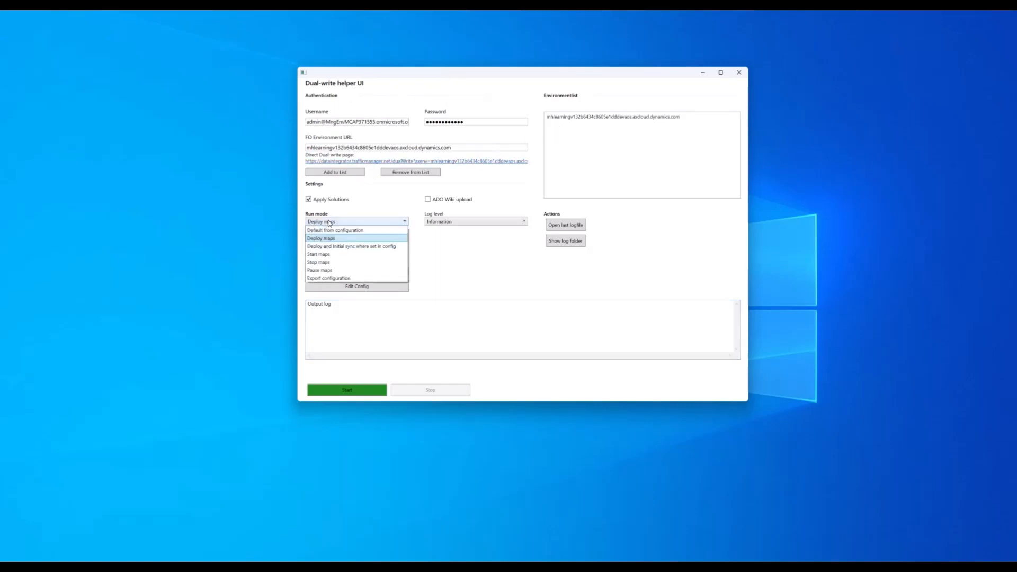
click(330, 280)
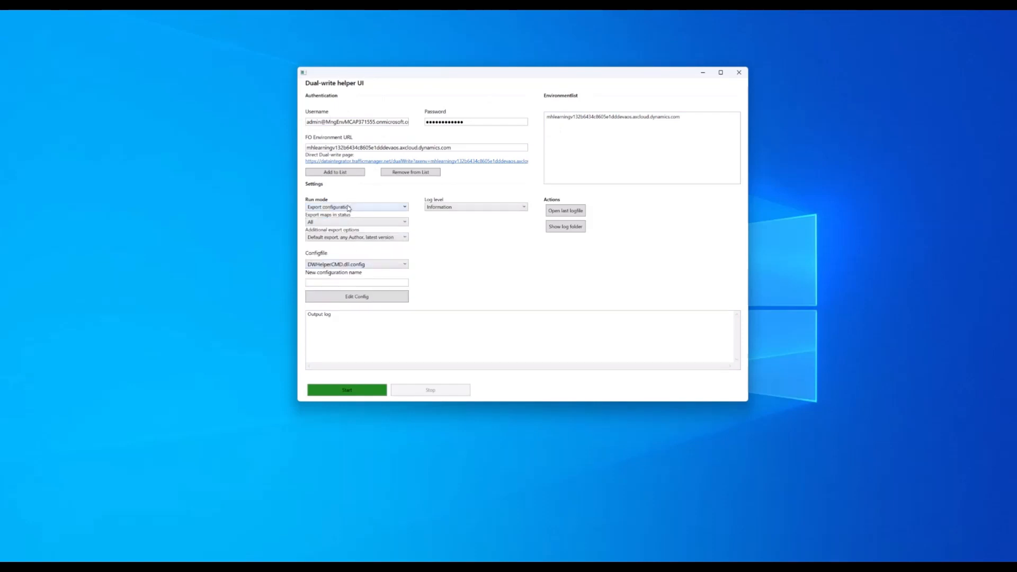
drag(482, 74, 523, 69)
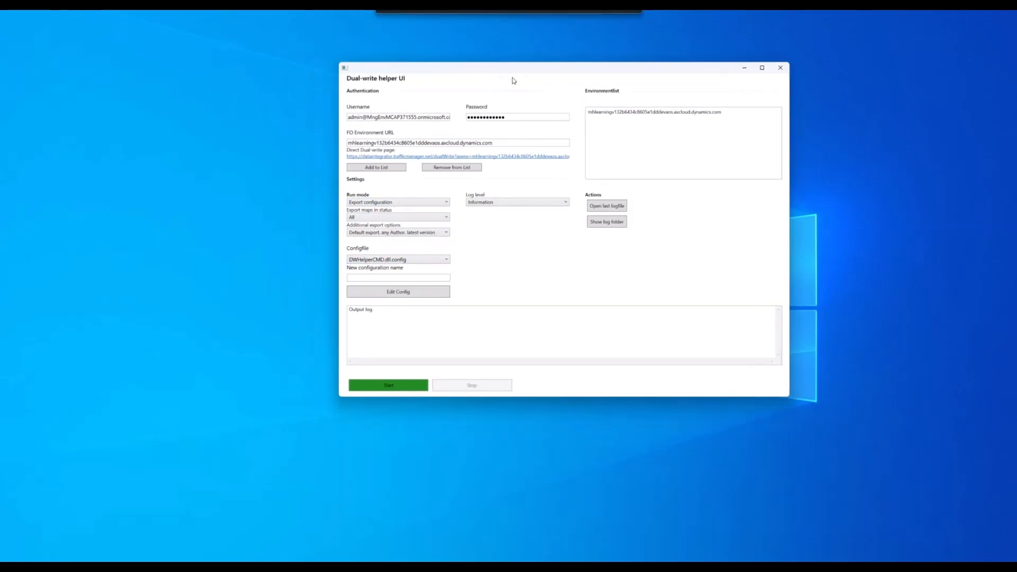
click(378, 217)
click(378, 232)
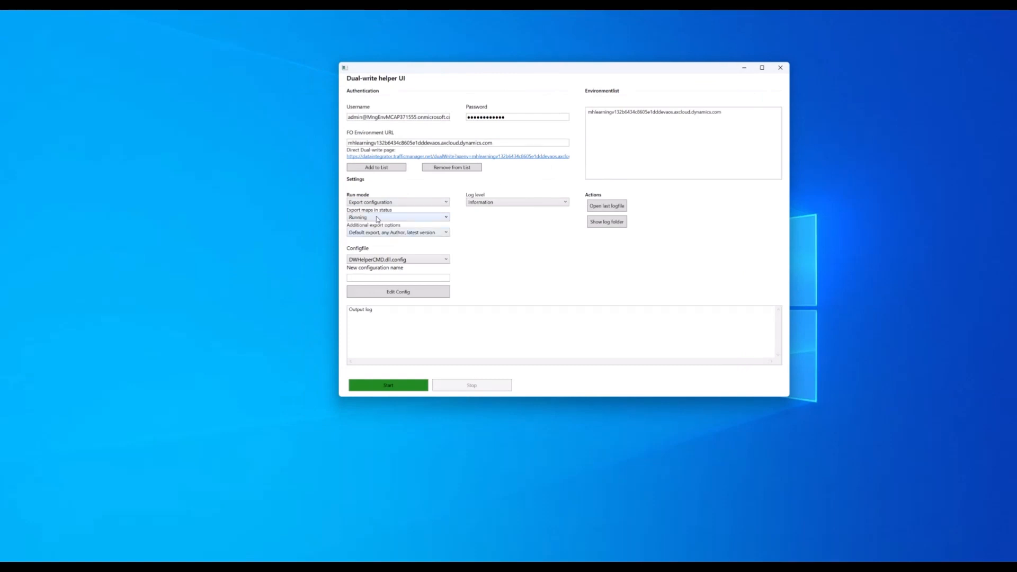
drag(413, 72, 421, 55)
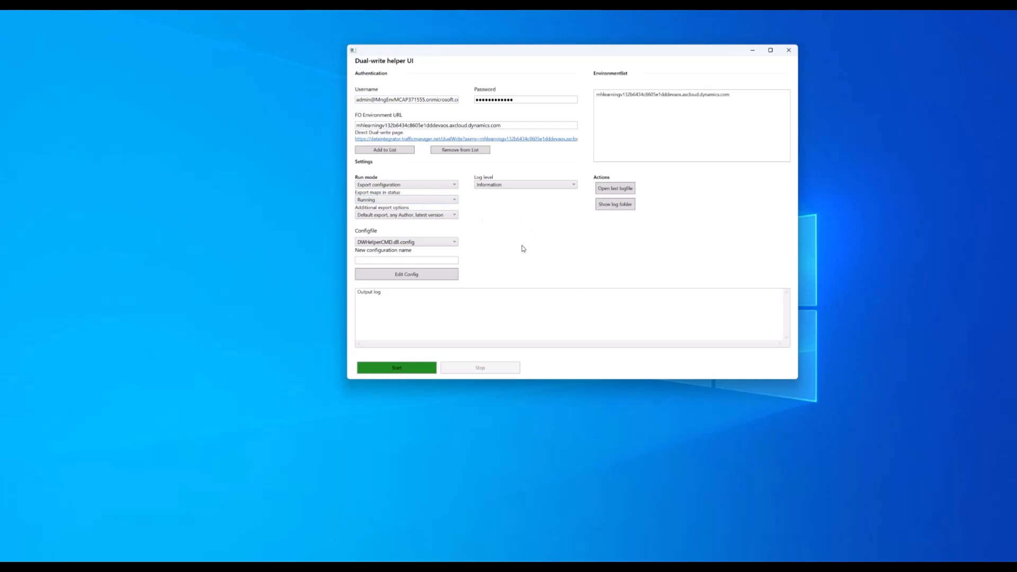
drag(486, 50, 505, 50)
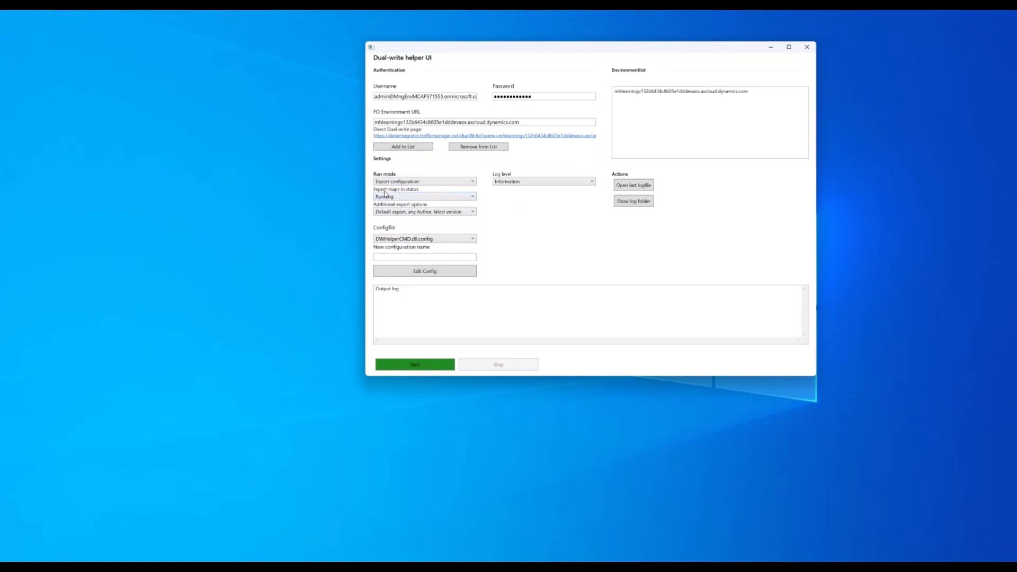
click(429, 200)
click(430, 204)
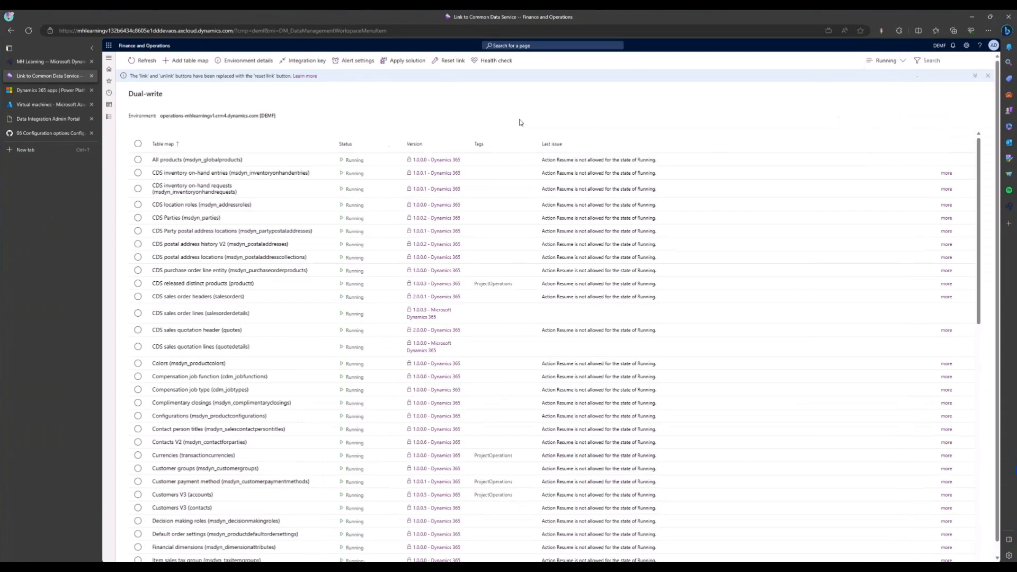
- In the browser's Dual-write page, select all running table maps and review the selection
click(138, 143)
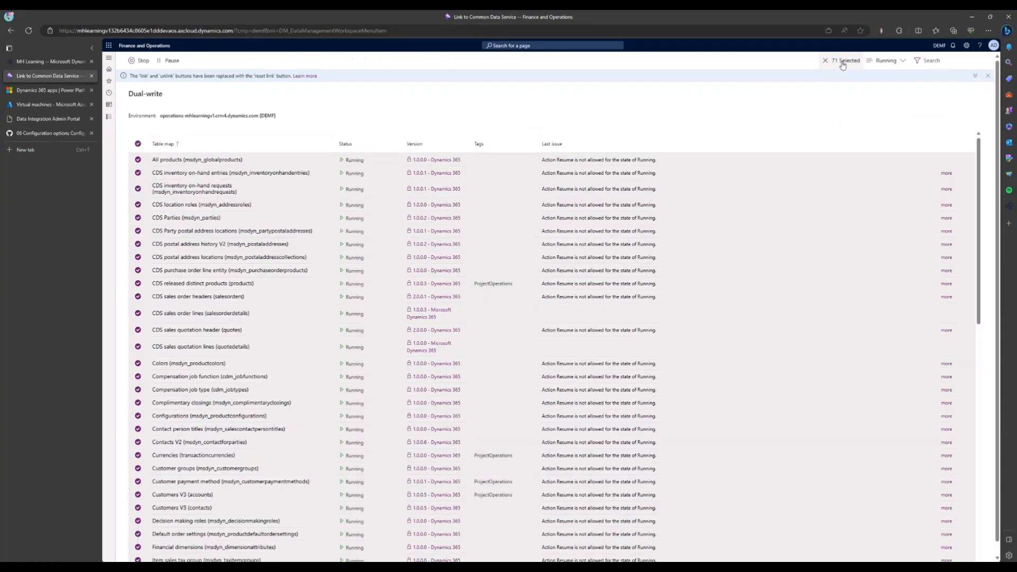
scroll(684, 277, down, 10)
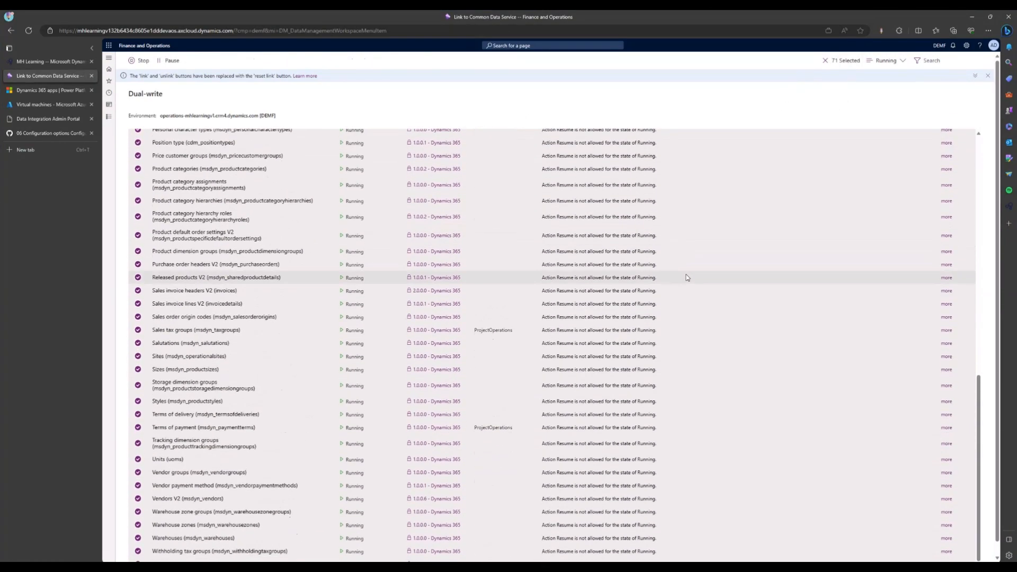
scroll(689, 277, up, 10)
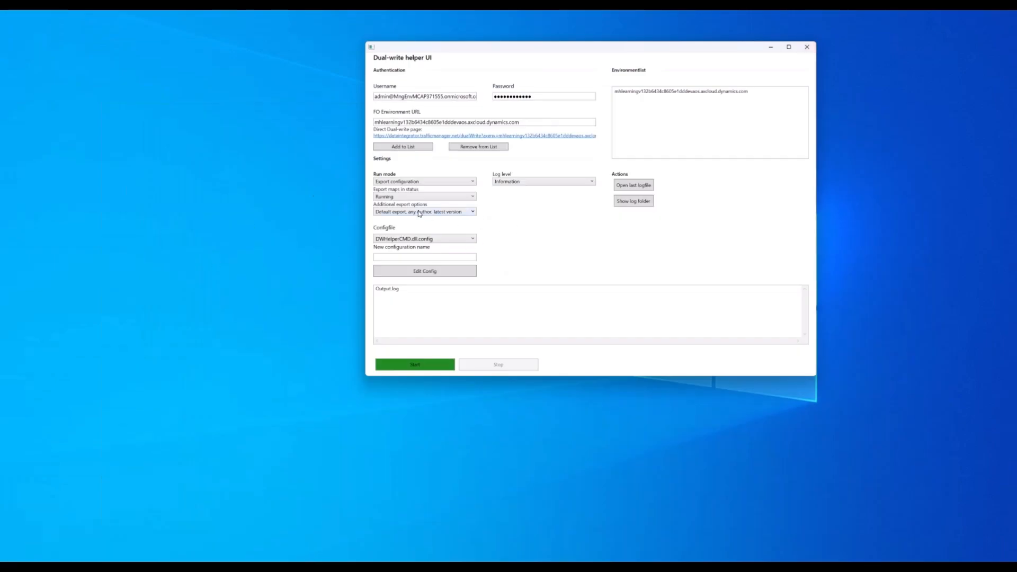
- In the Dual-write helper UI, keep the export option Default export, any Author, latest version, and open DWHelperCMD.dll.config for editing
click(465, 213)
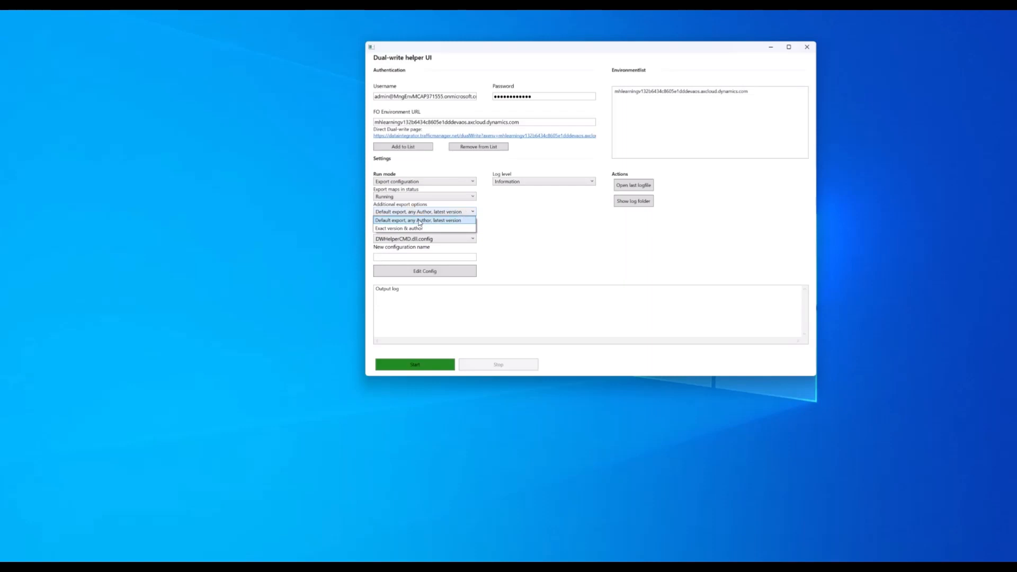
click(452, 224)
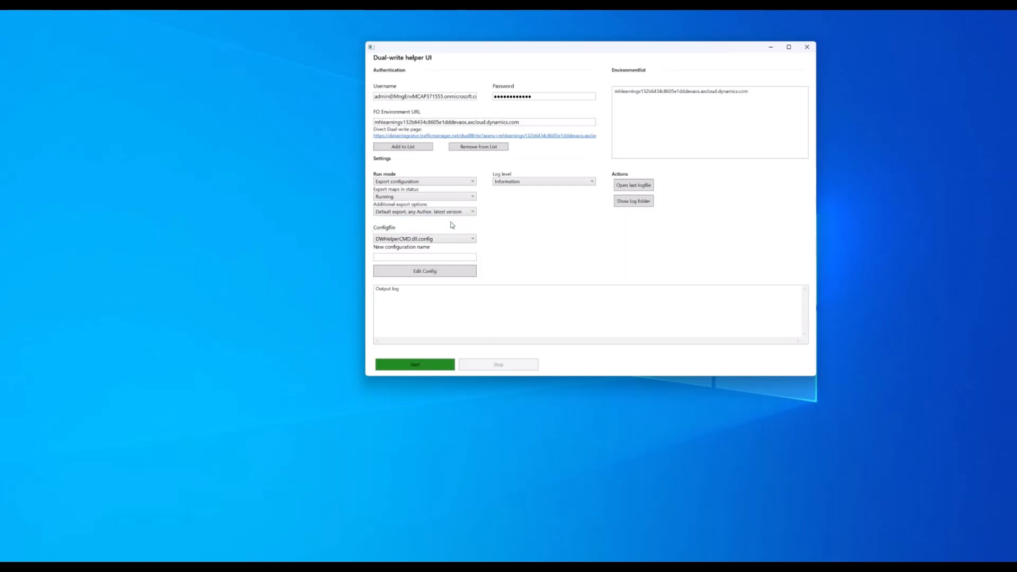
click(406, 274)
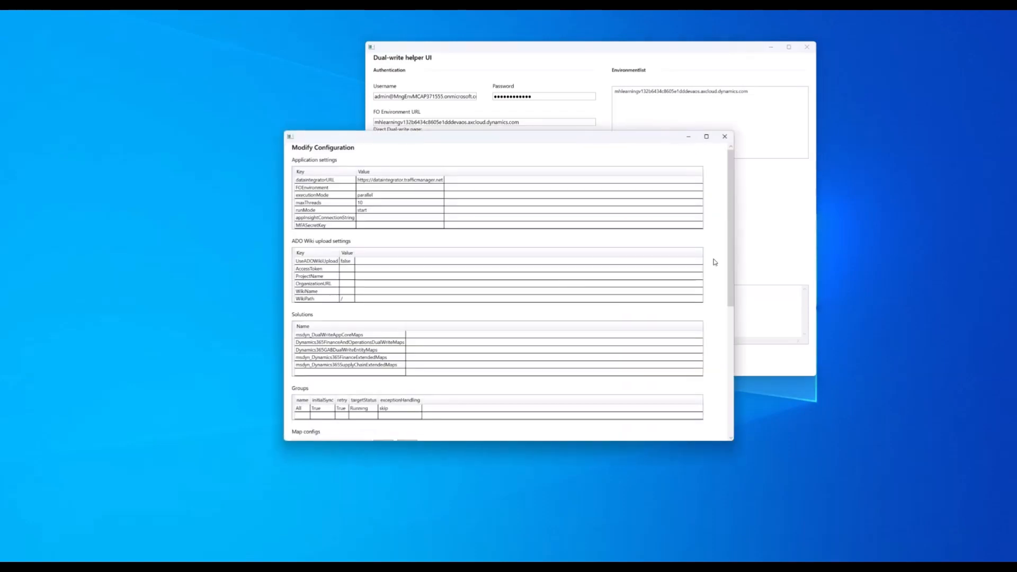
- Review the map configs in the default configuration, including the version values, and close it without saving
drag(730, 217, 734, 343)
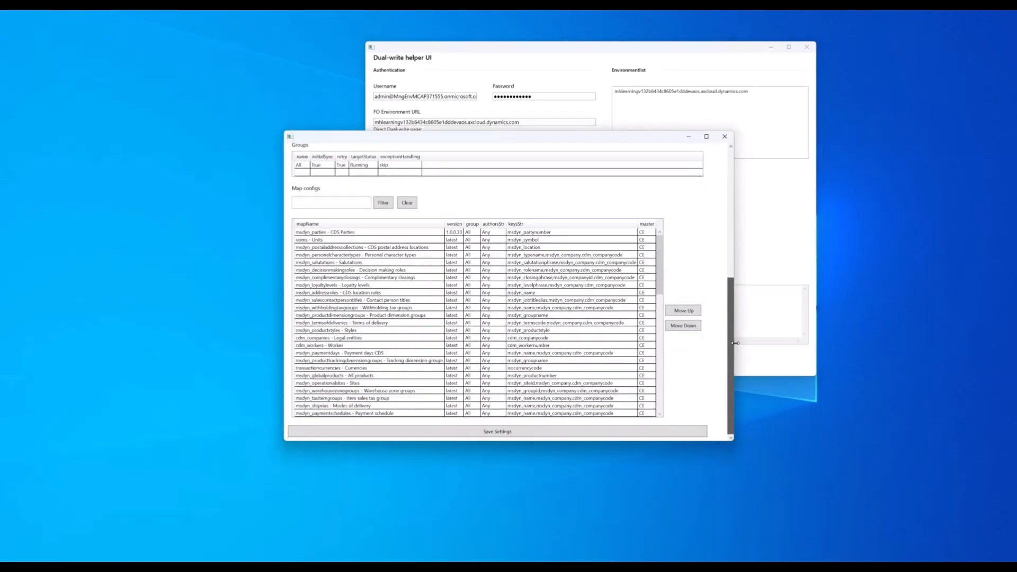
click(491, 234)
click(455, 240)
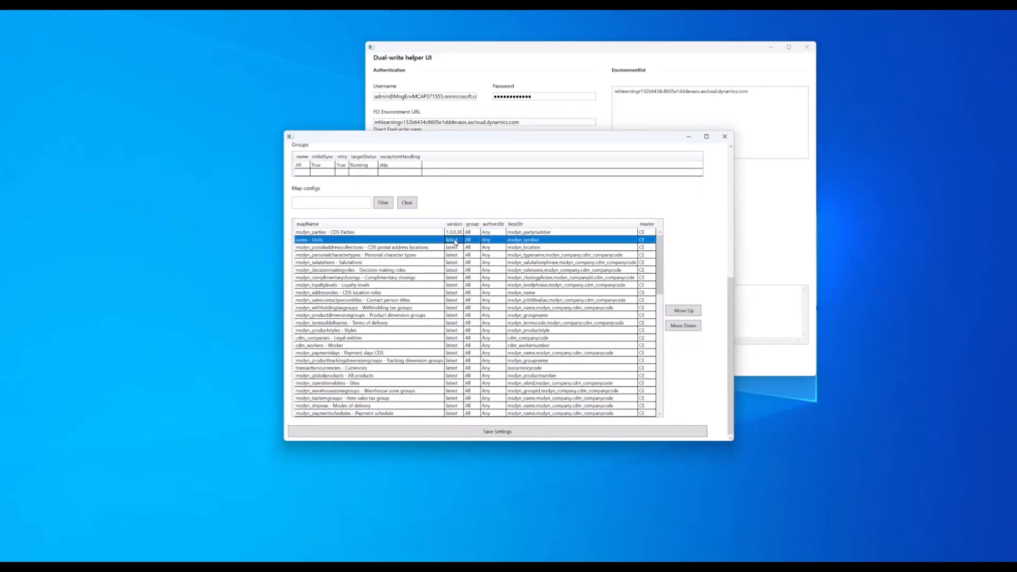
click(724, 136)
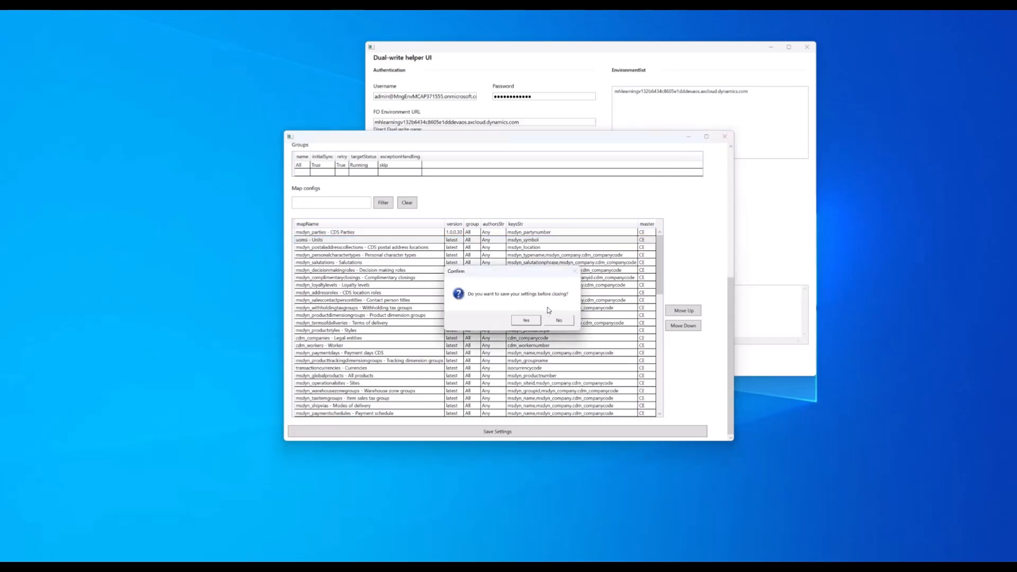
click(560, 320)
- Try the Exact version & author export option, and return to Default export, any Author, latest version
click(452, 212)
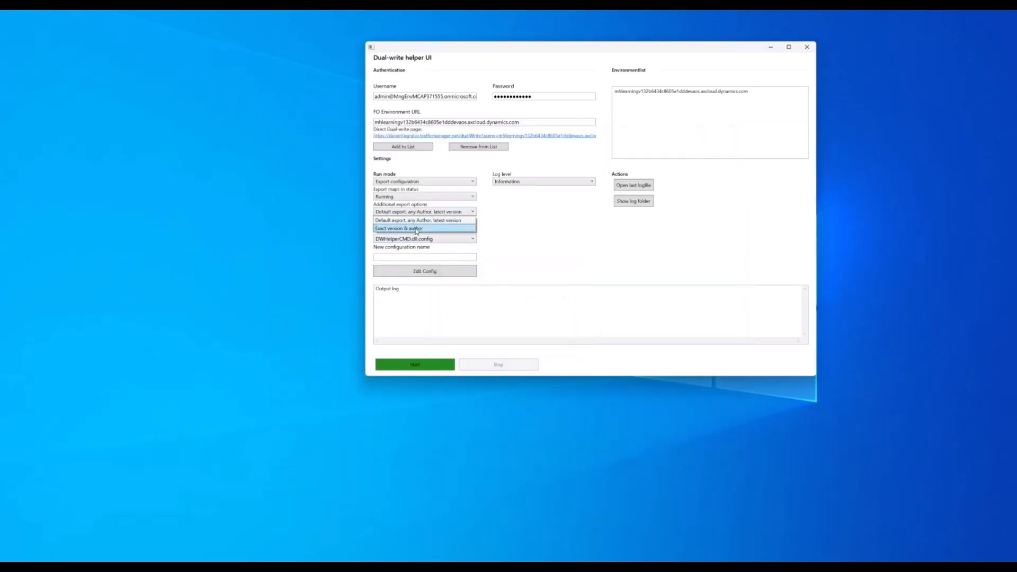
click(410, 228)
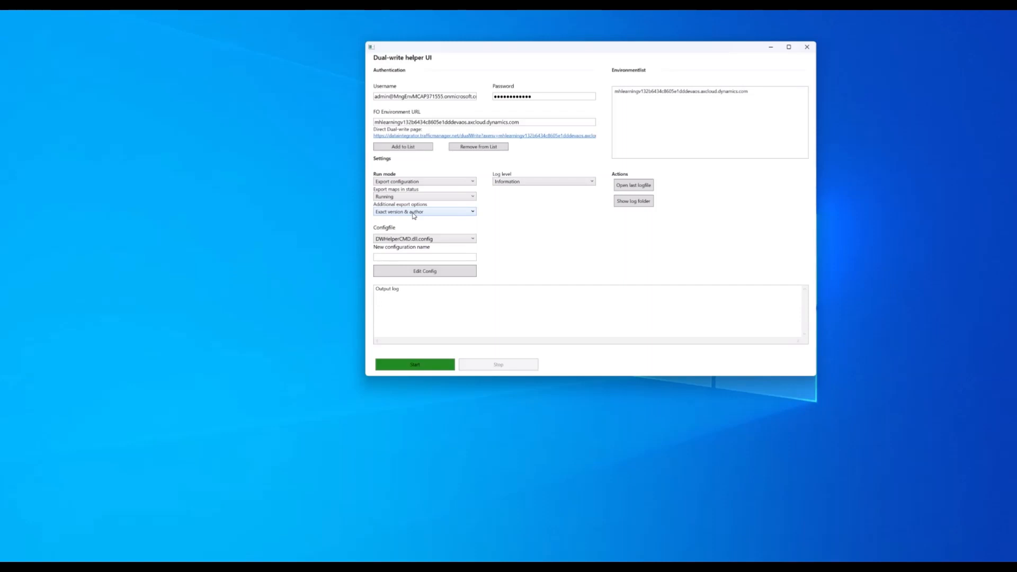
drag(430, 53, 444, 45)
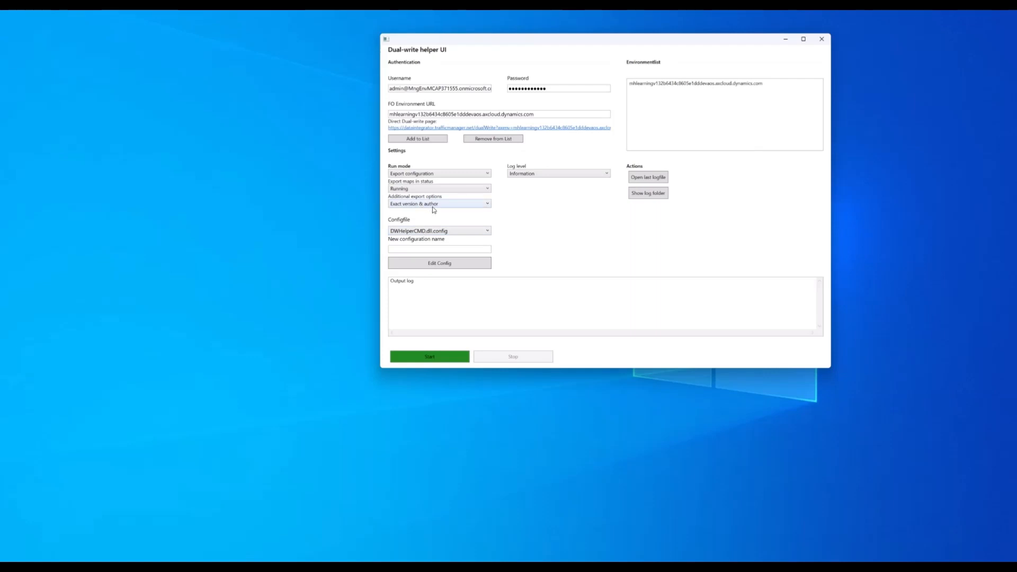
click(471, 205)
click(417, 212)
drag(550, 38, 540, 43)
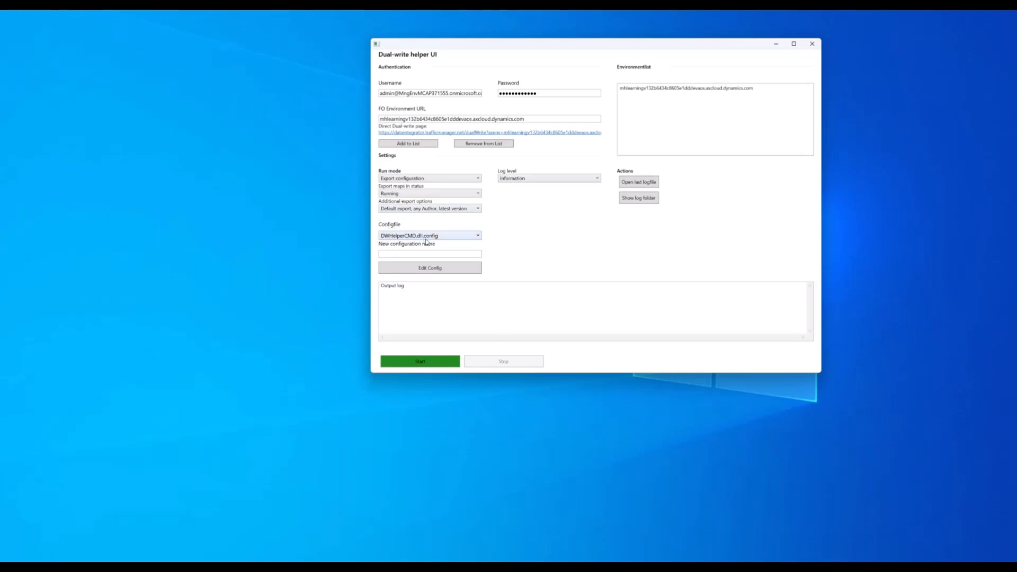
- Keep DWHelperCMD.dll.config as the config file, name the new configuration MaxTest01, and start the export
click(456, 237)
click(456, 237)
drag(459, 45, 466, 39)
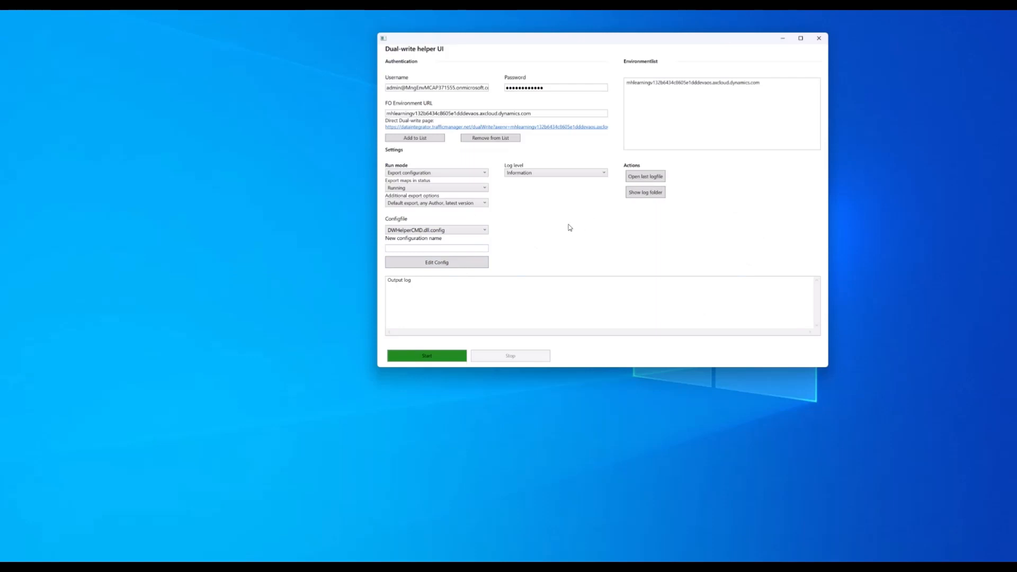
click(460, 249)
click(459, 231)
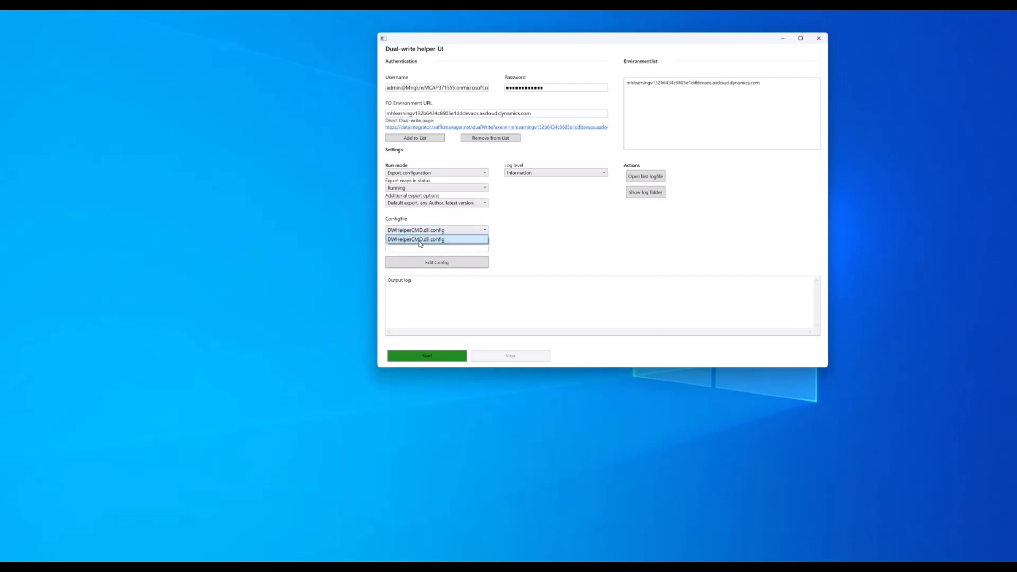
click(453, 232)
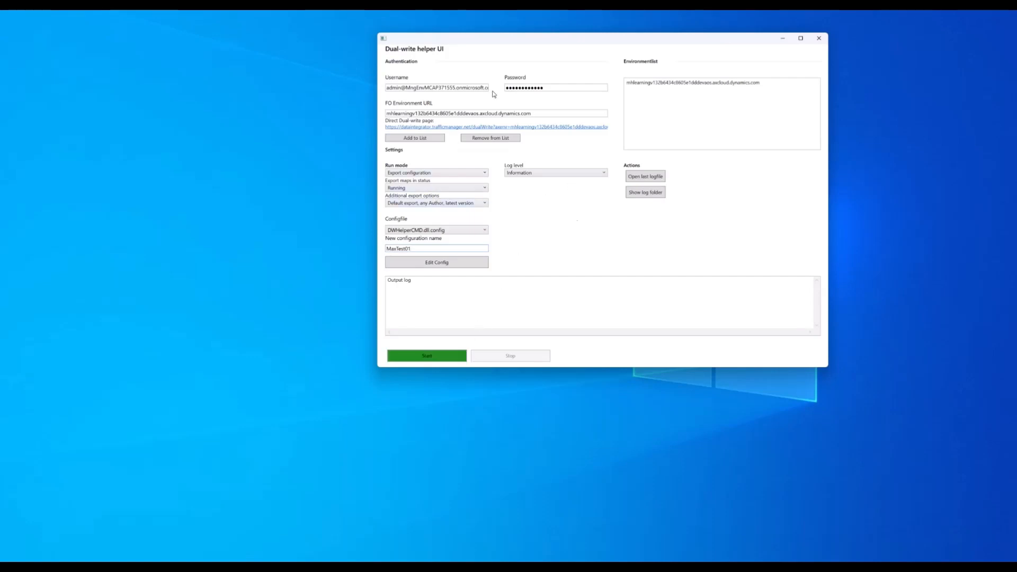
drag(506, 44, 435, 57)
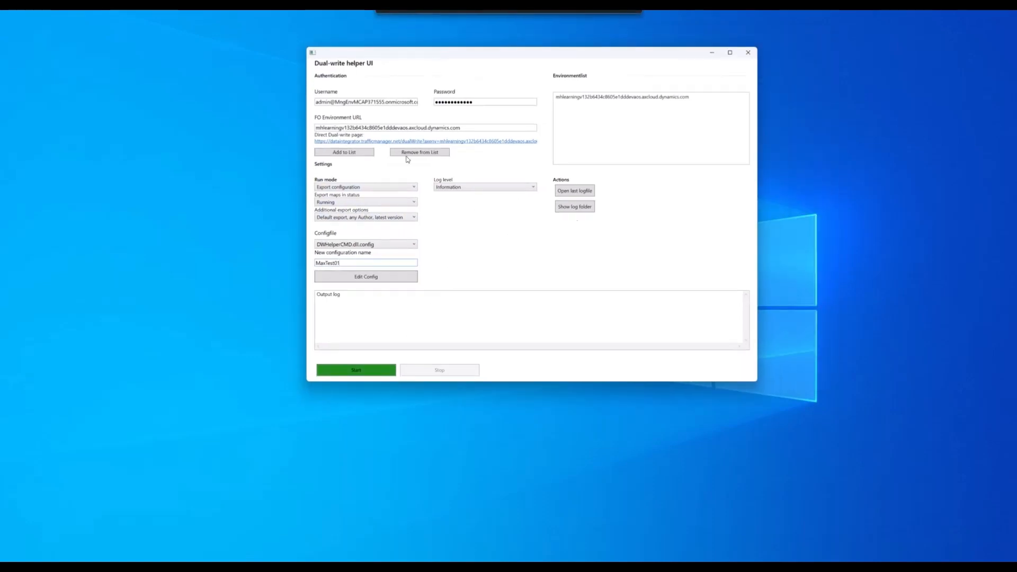
click(364, 373)
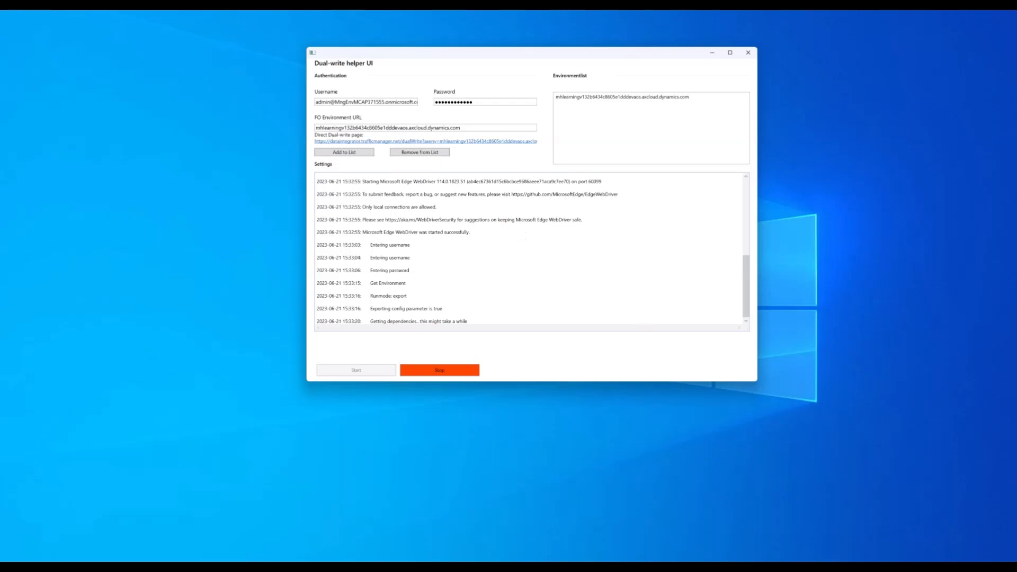
- In the browser's Dual-write page, clear the table map selection and list maps of all statuses
click(632, 568)
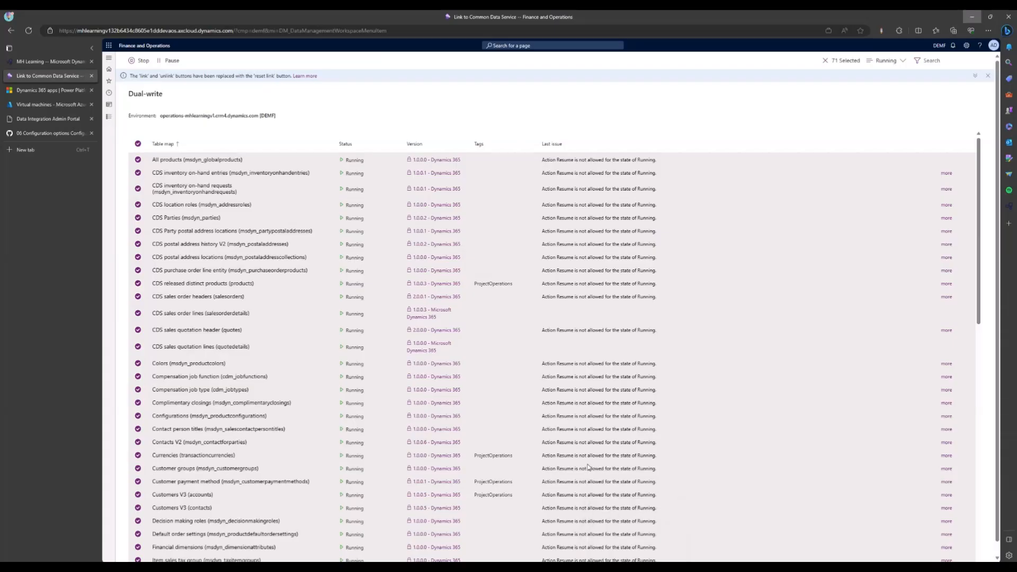
click(140, 145)
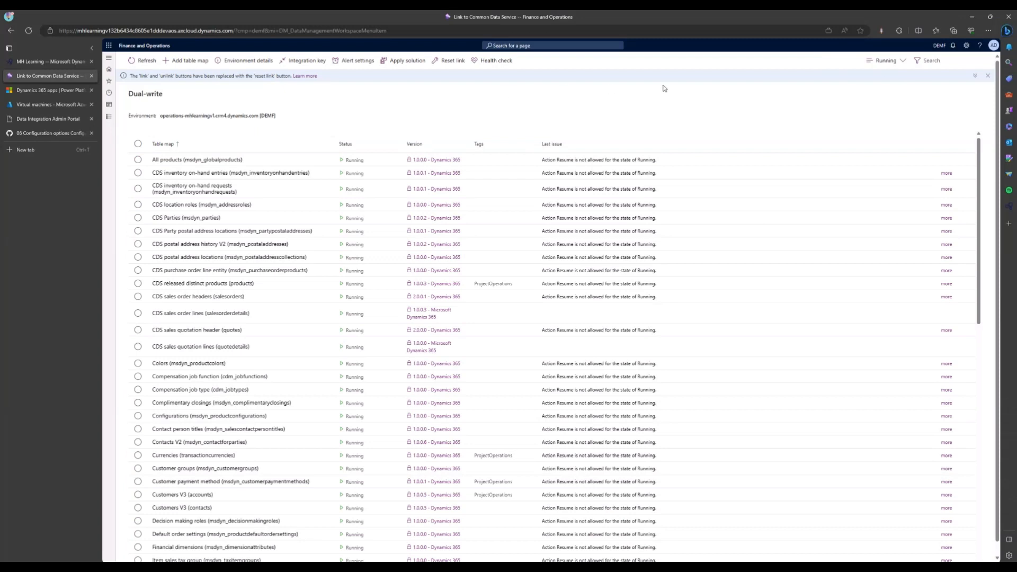
click(888, 60)
click(893, 82)
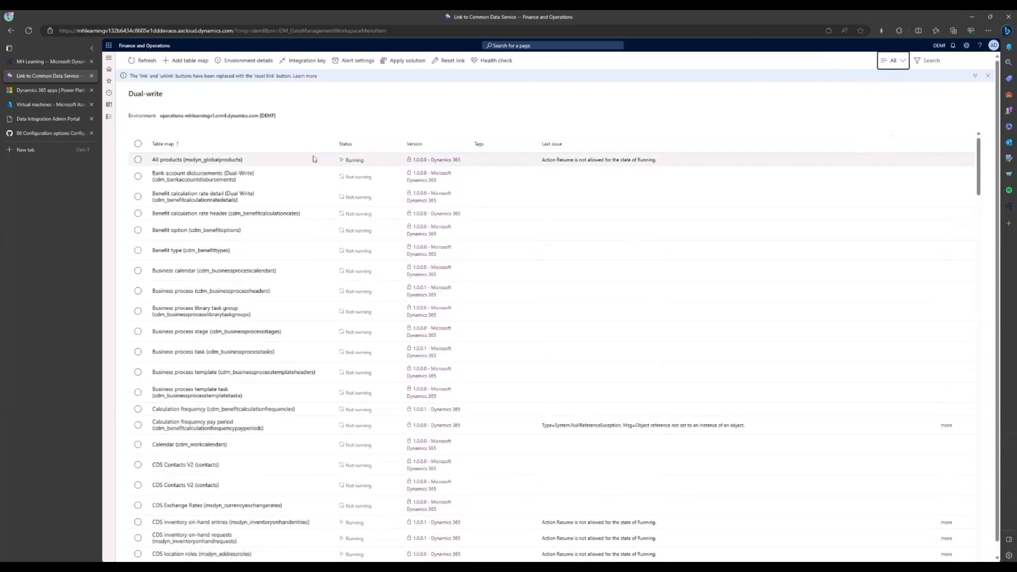
- View the related table maps for running Bank account disbursements (Dual-Write), and cancel without running the map
click(383, 177)
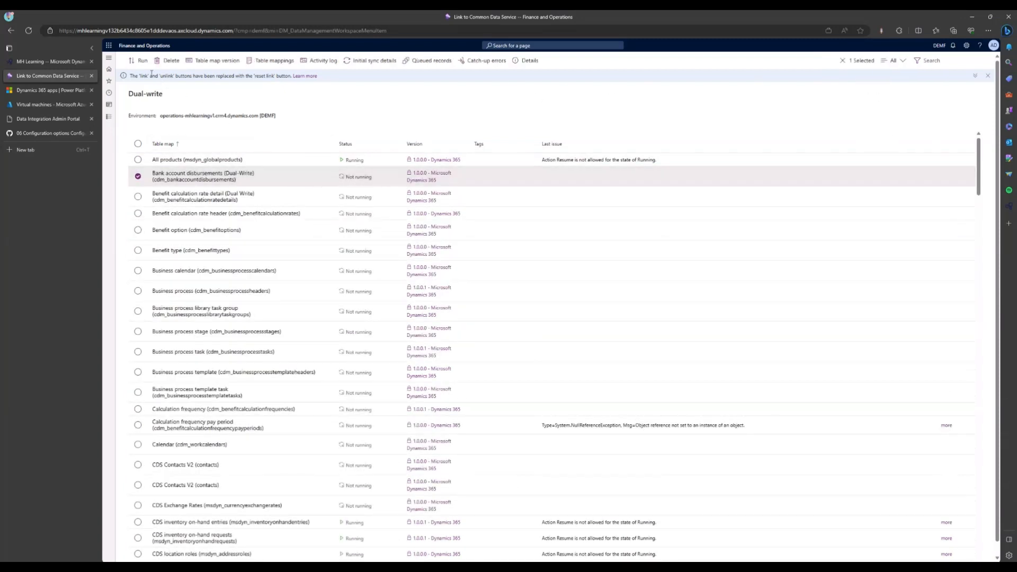
click(140, 62)
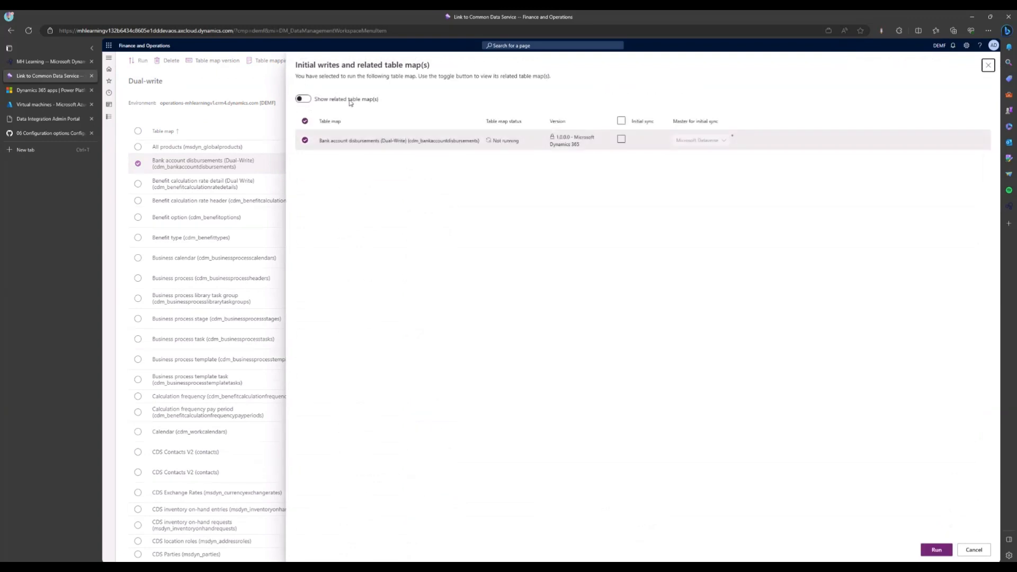
click(305, 99)
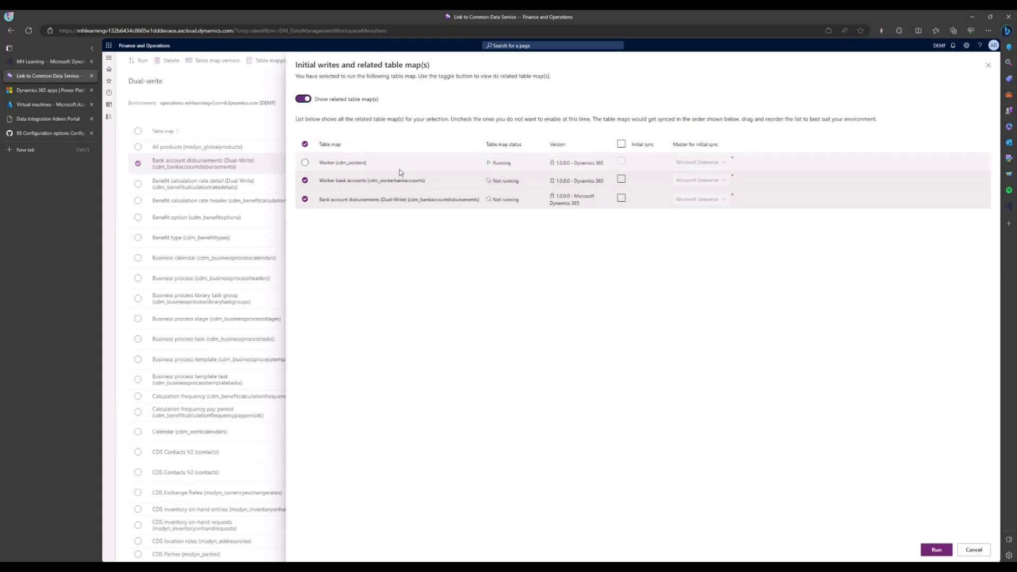
click(303, 99)
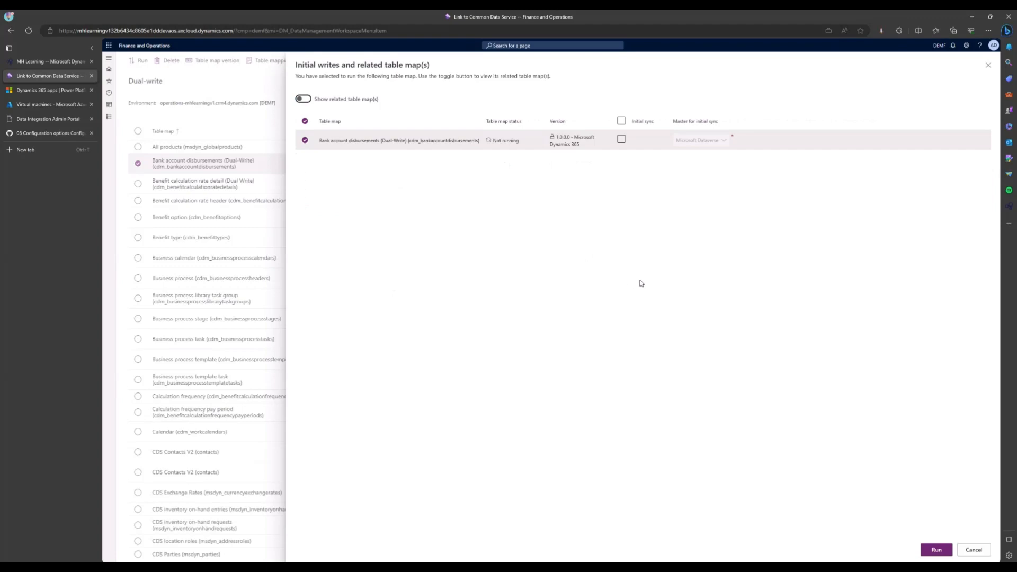
click(978, 555)
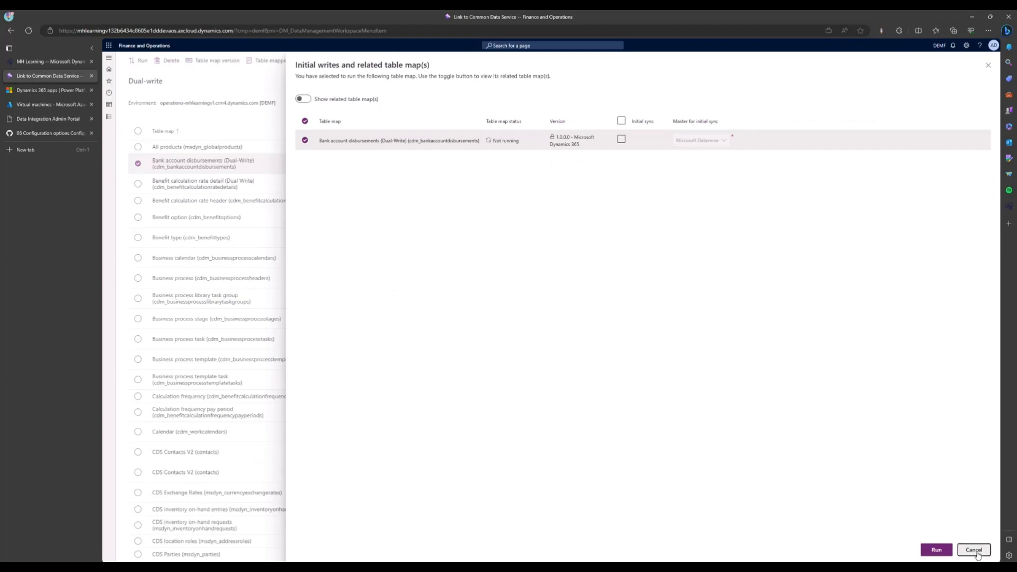
- Return to the Dual-write helper UI and check the final entries of the export's output log
click(972, 16)
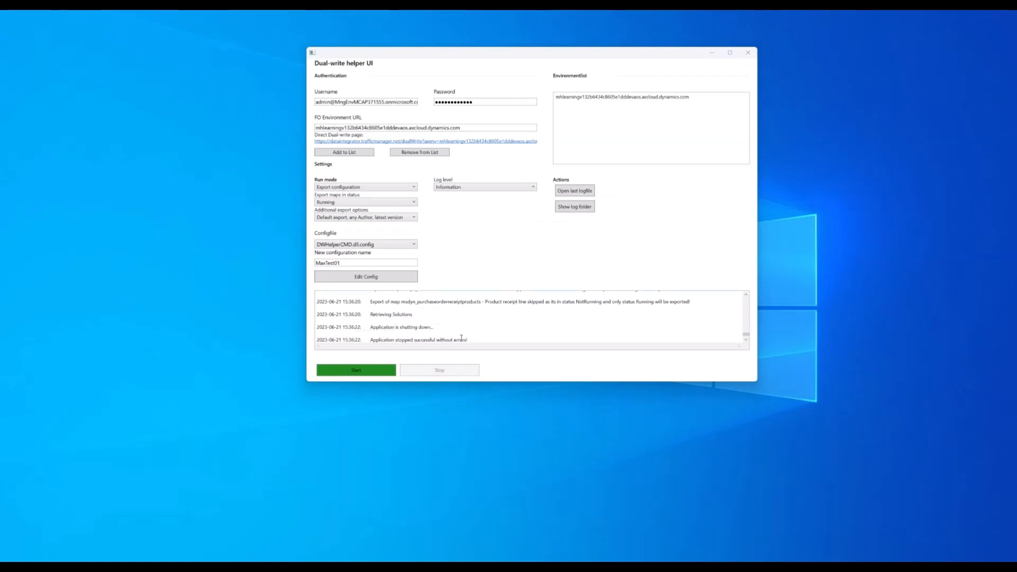
drag(468, 339, 361, 339)
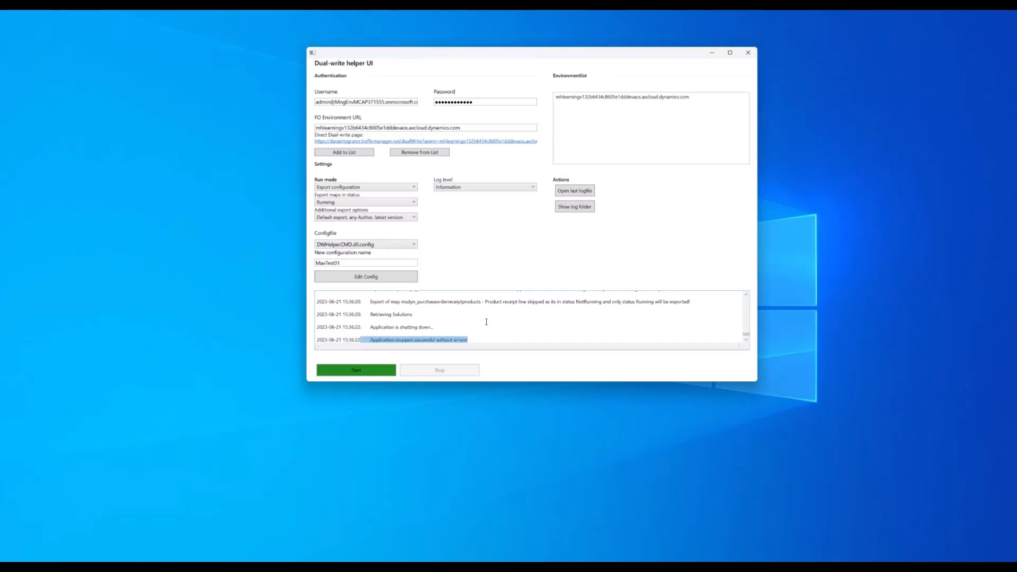
click(462, 326)
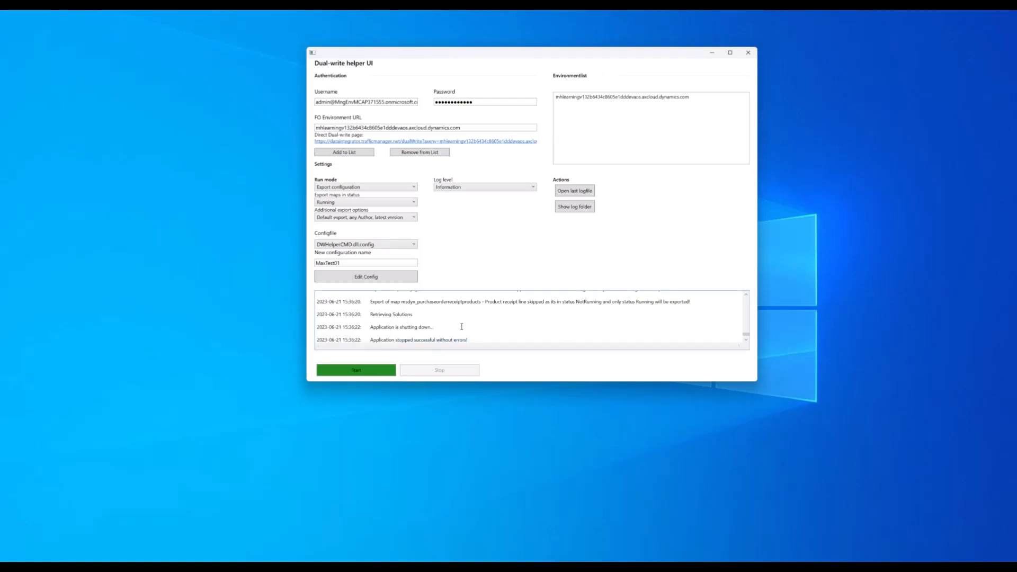
- Choose the exported MaxTest01.config as the config file and open it for editing
click(414, 245)
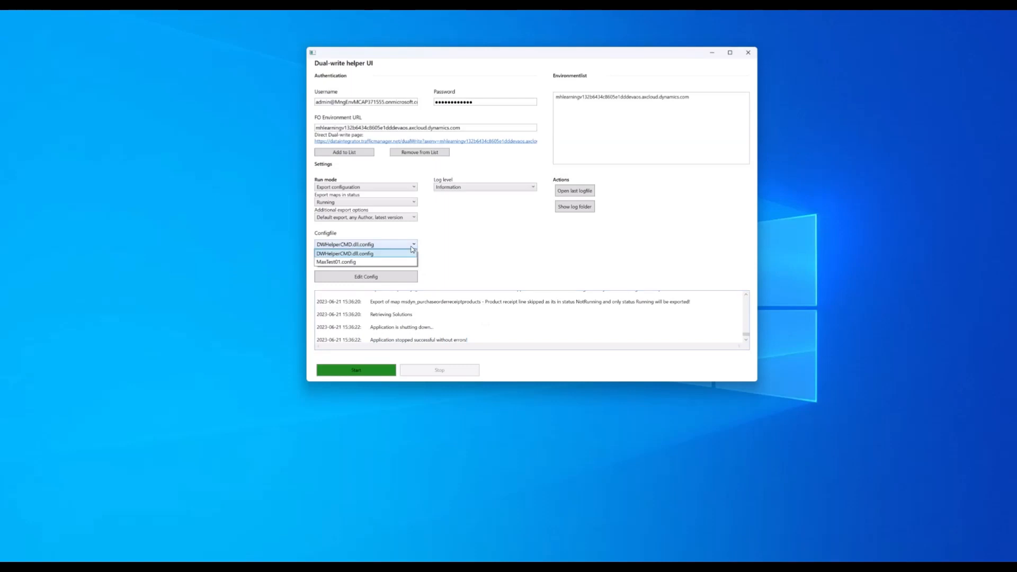
click(330, 263)
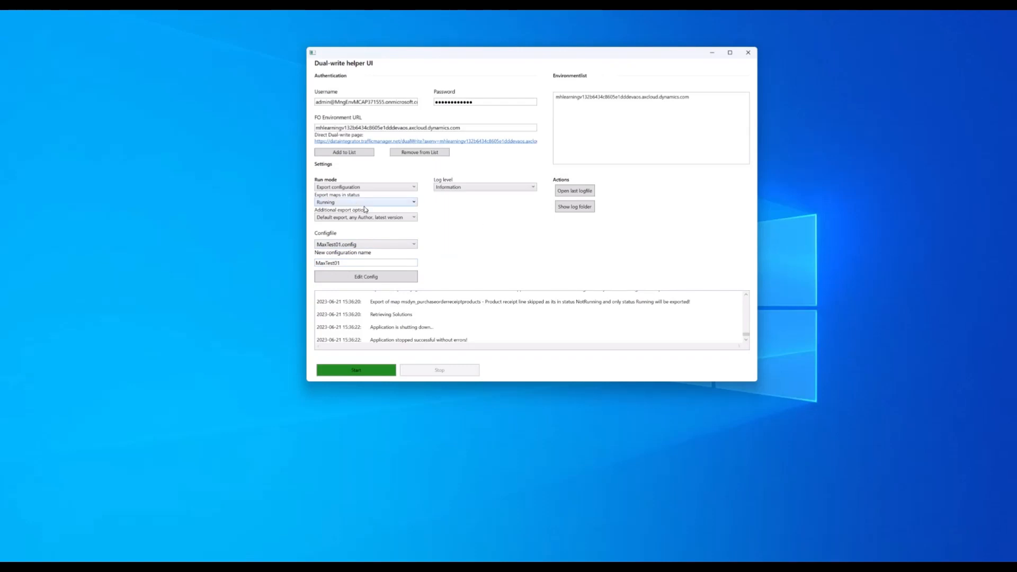
click(377, 277)
- Examine the exported map configs with their order, versions, authors and keys, and close the configuration window
drag(572, 139, 600, 76)
drag(758, 142, 759, 269)
scroll(648, 298, down, 10)
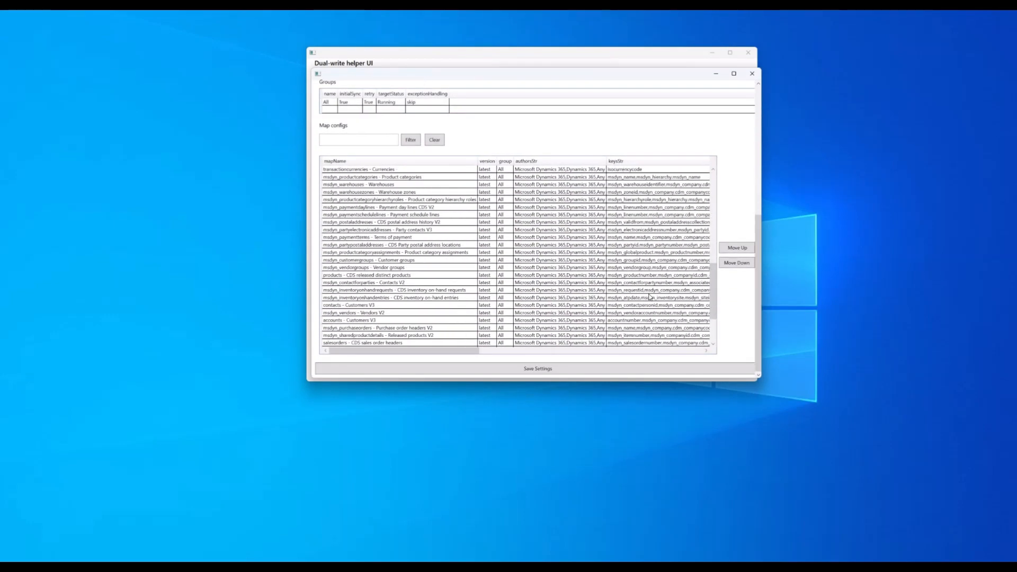
scroll(652, 302, up, 10)
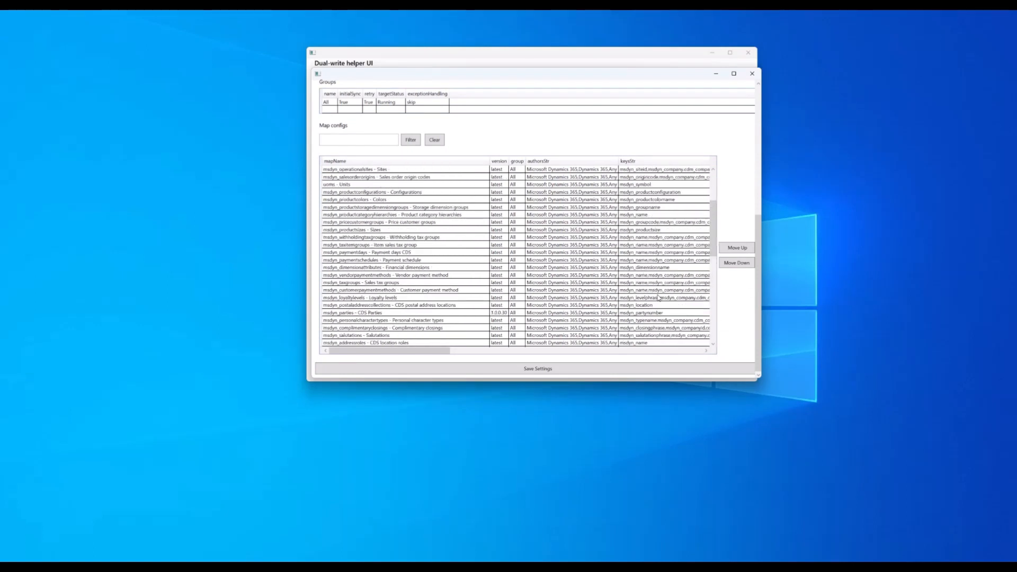
scroll(716, 149, up, 2)
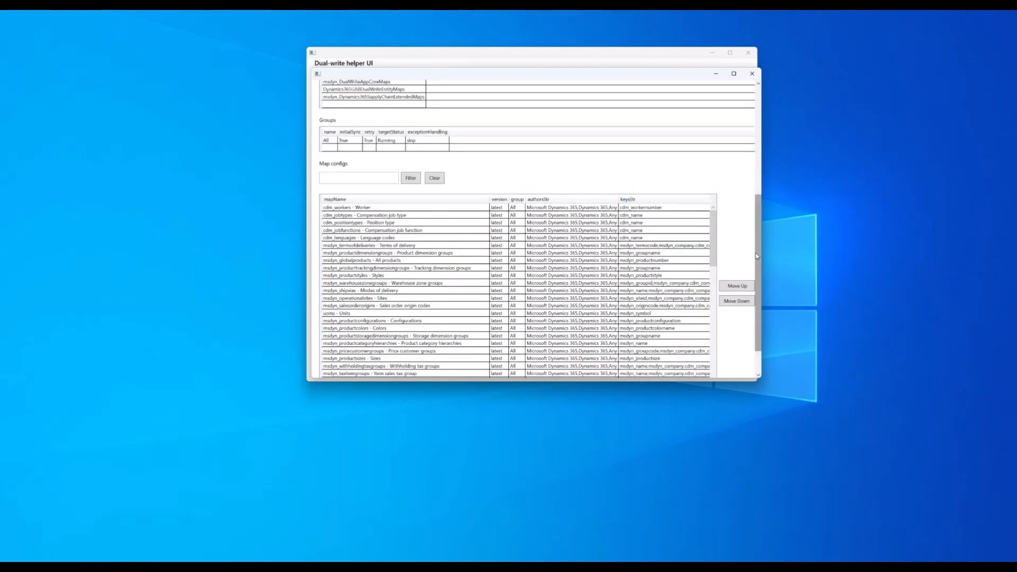
scroll(714, 245, down, 3)
scroll(715, 245, up, 3)
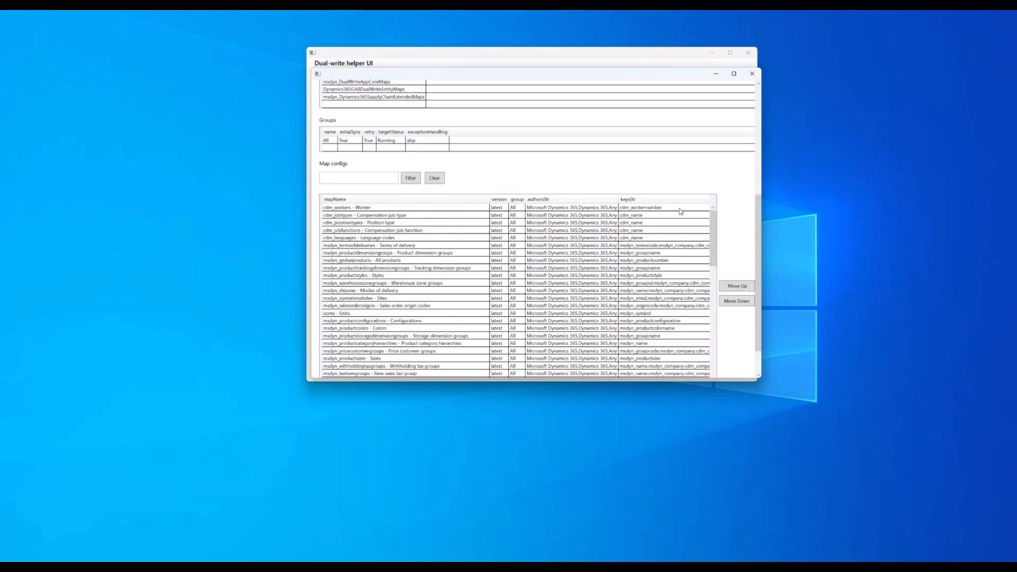
click(754, 73)
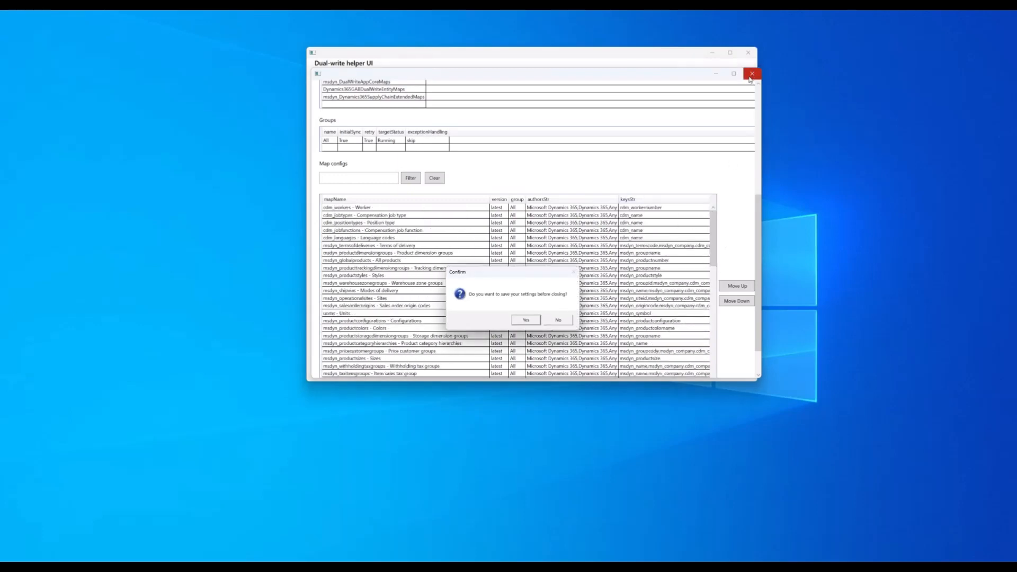